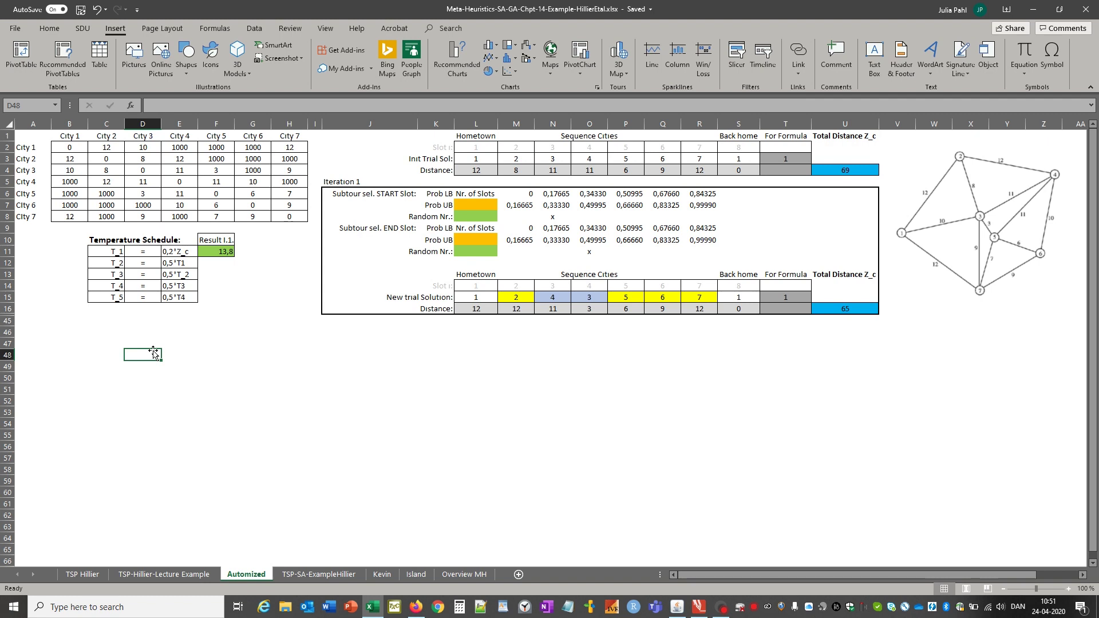
Examine the temperature schedule, including the T_1 and T_2 rules, the first result's formula and the initial solution's total distance
left_click(167, 252)
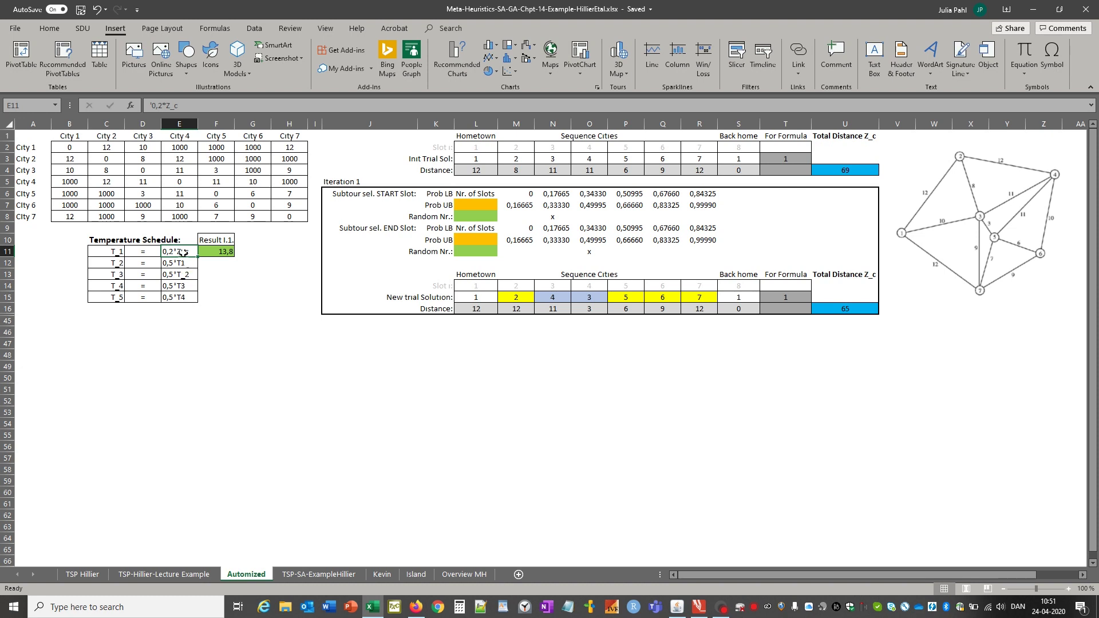
left_click(845, 172)
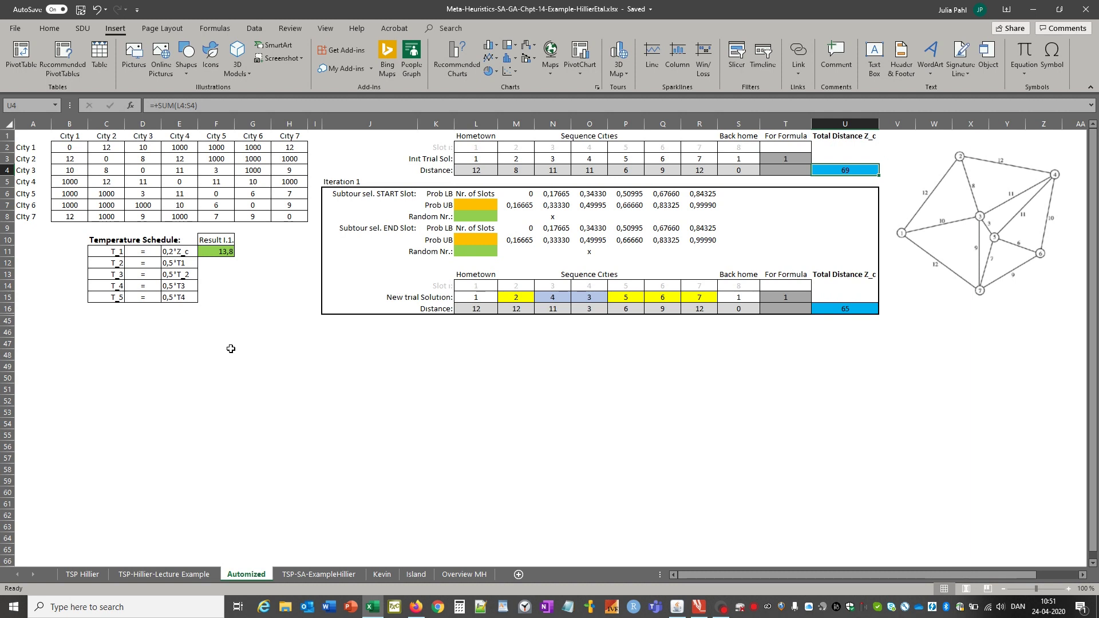
left_click(207, 251)
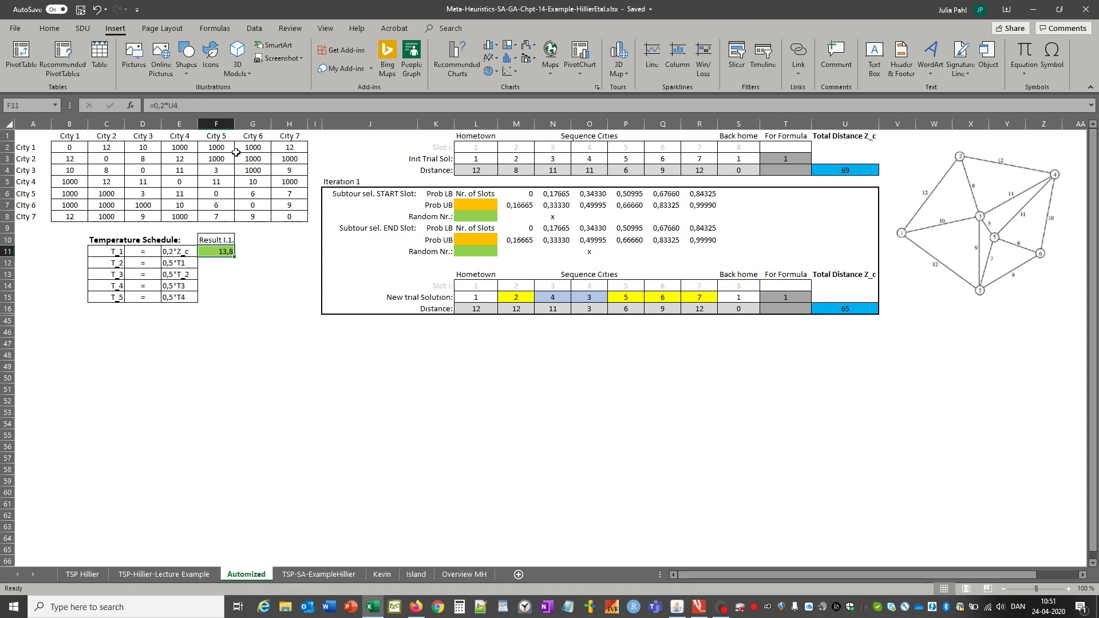
left_click(221, 296)
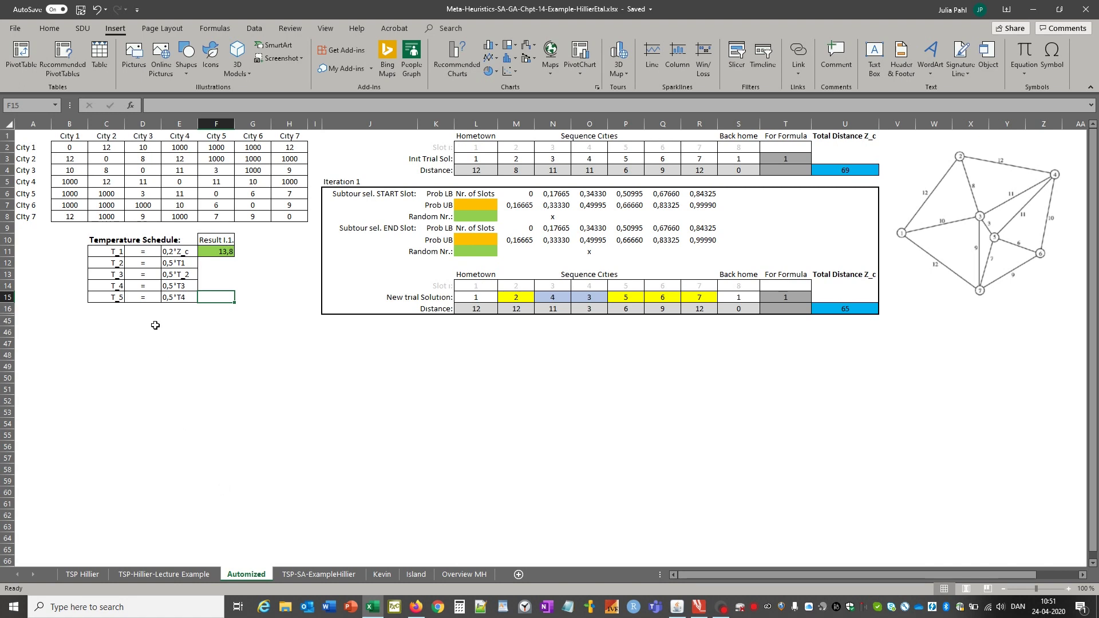
left_click(180, 262)
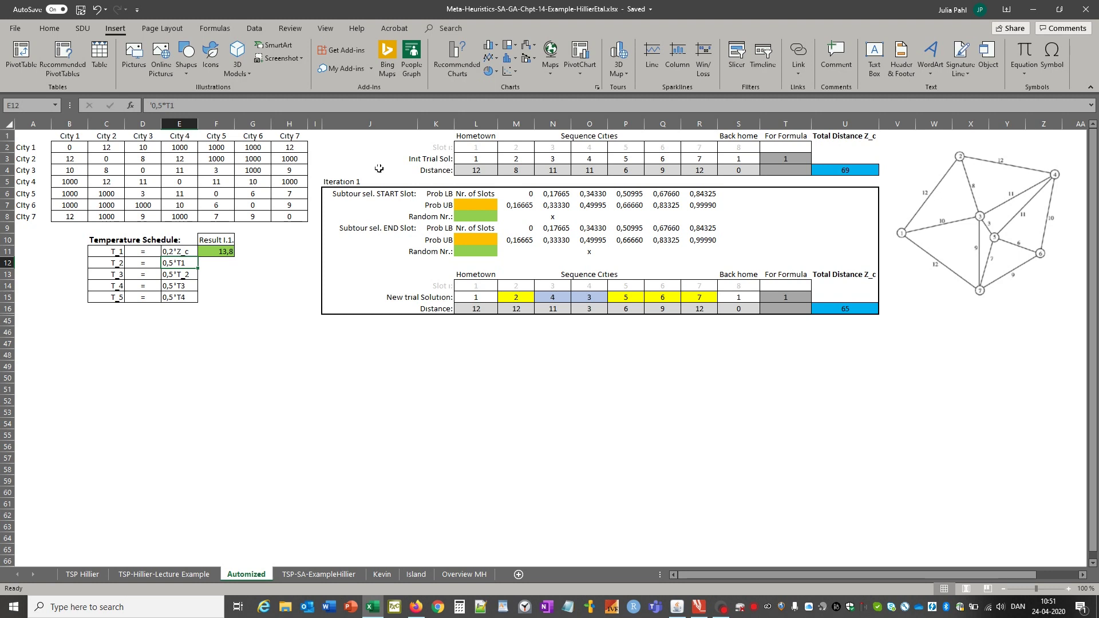
left_click(329, 356)
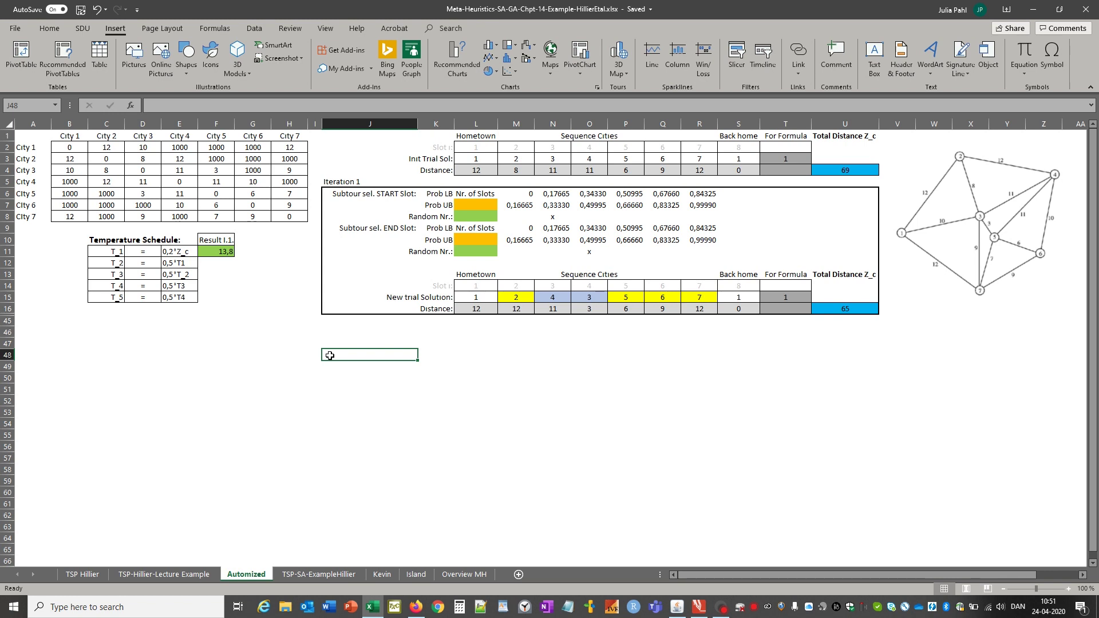
Review the Iteration 1 slot-count and random-number cells for the start and end slots, plus the initial trial solution sequence
left_click(467, 205)
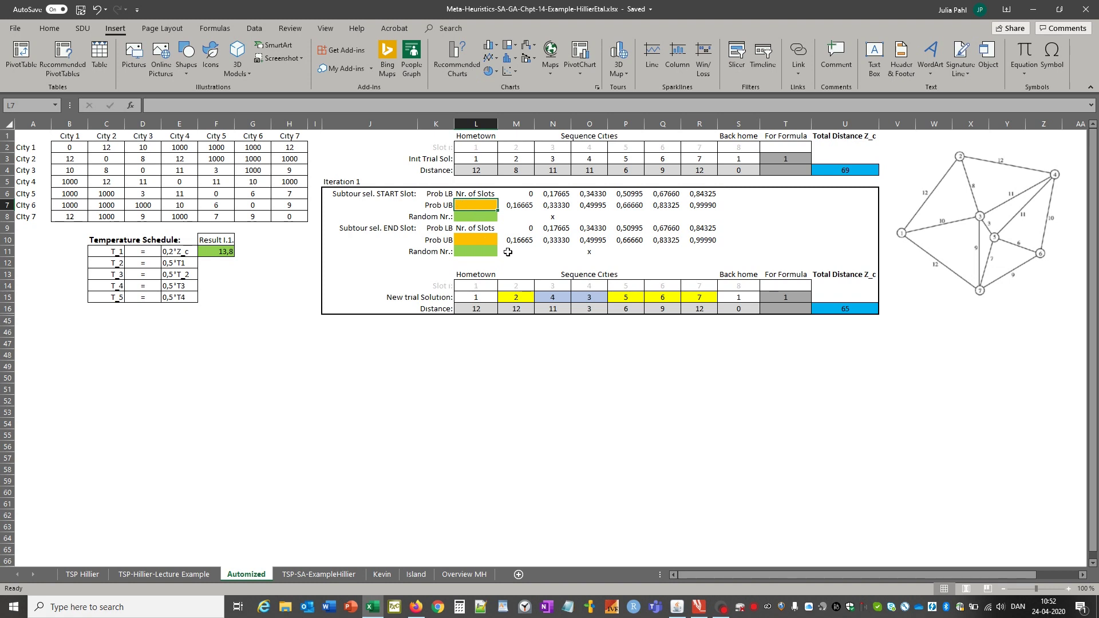
left_click(494, 214)
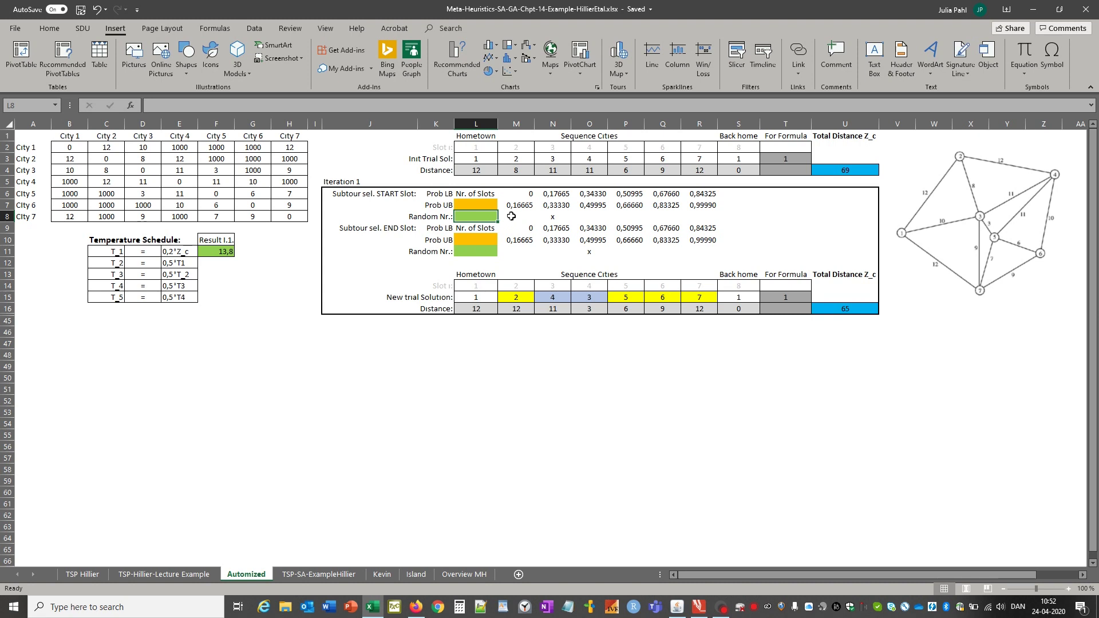
left_click(512, 216)
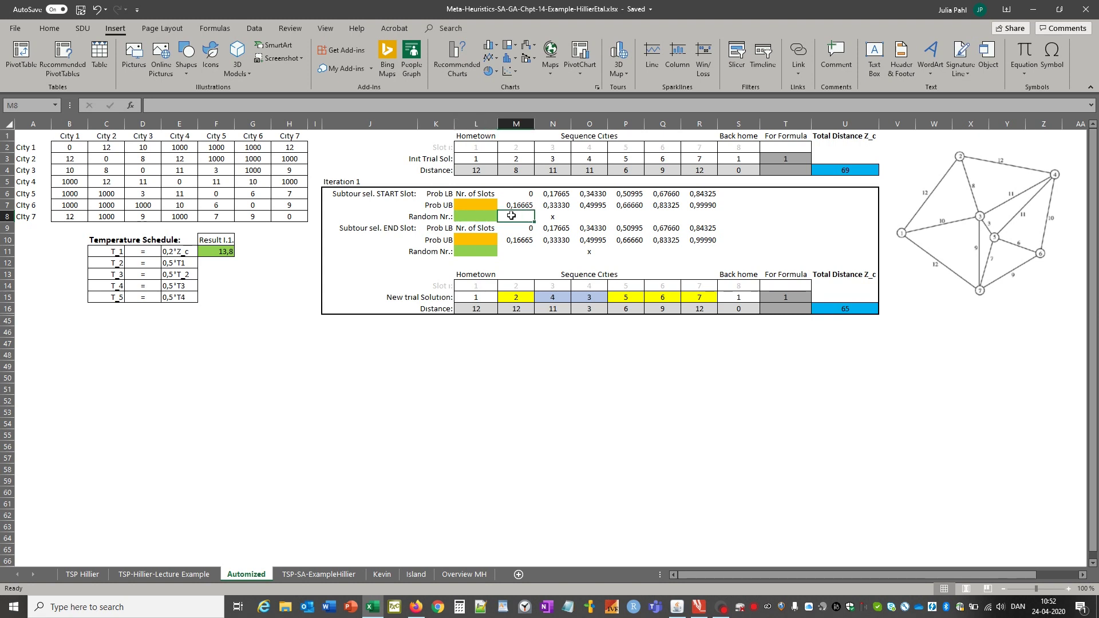
key("Left")
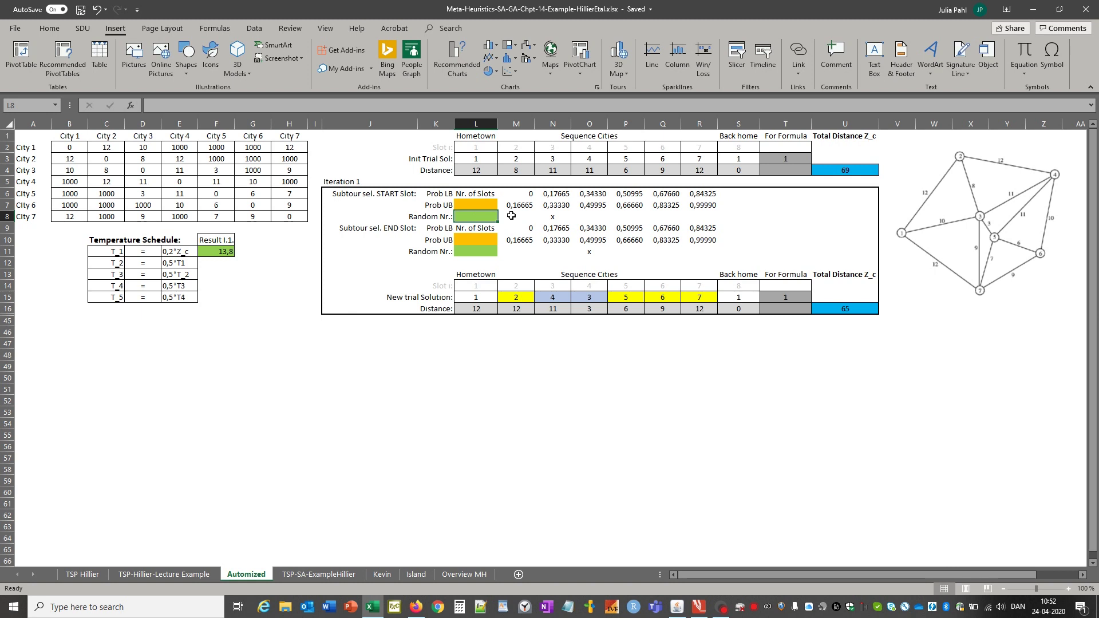
key("Up")
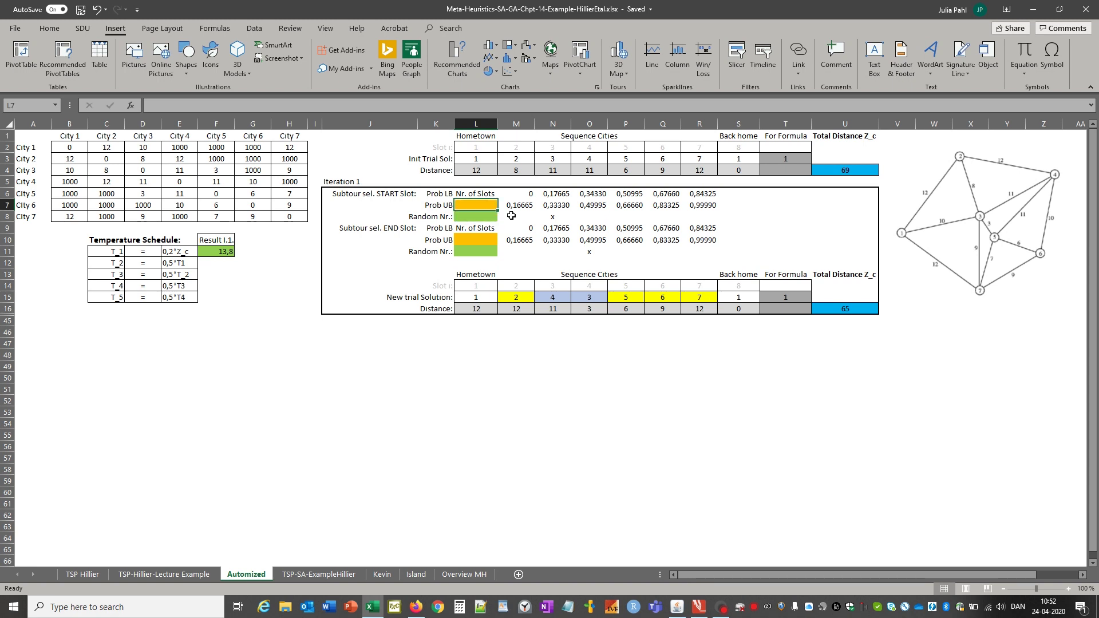
key("Down")
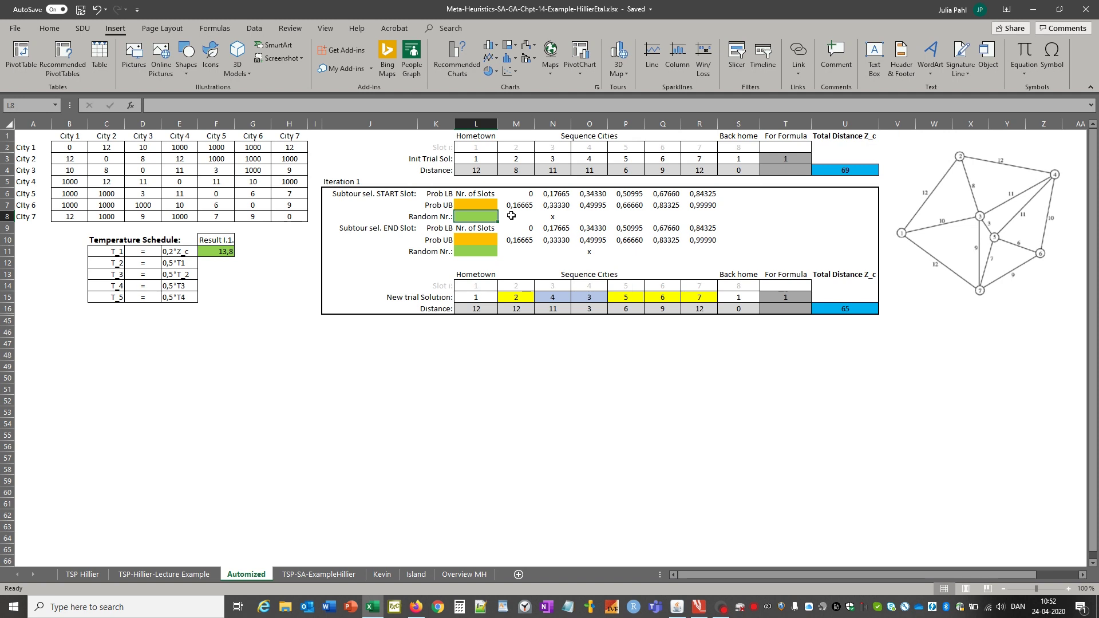
key("Down")
key("Down")
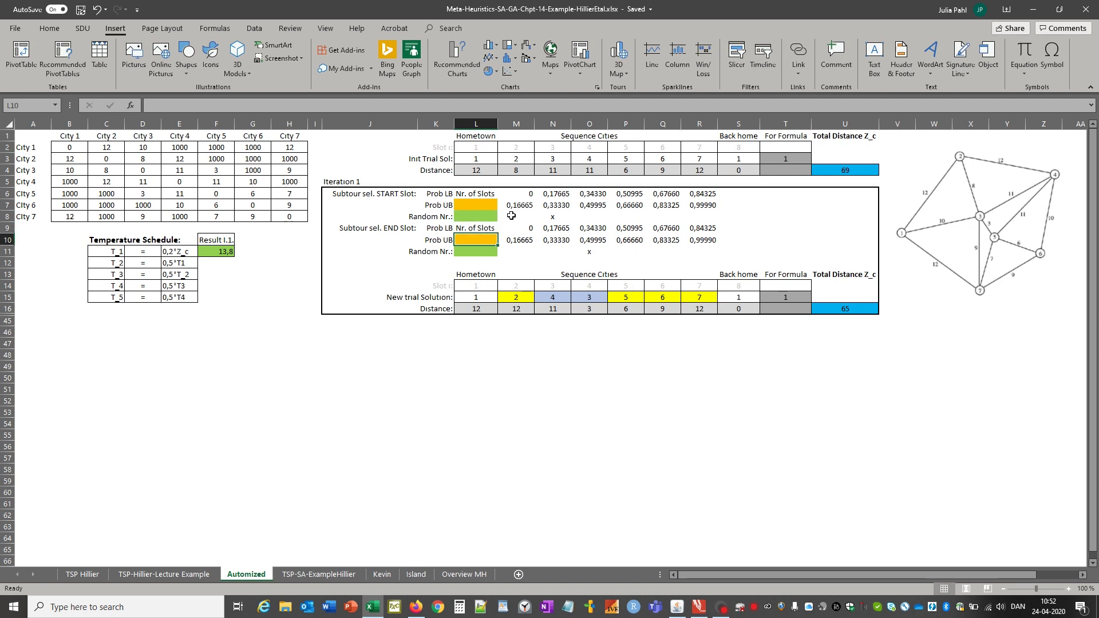
key("Down")
key("Down")
key("Up")
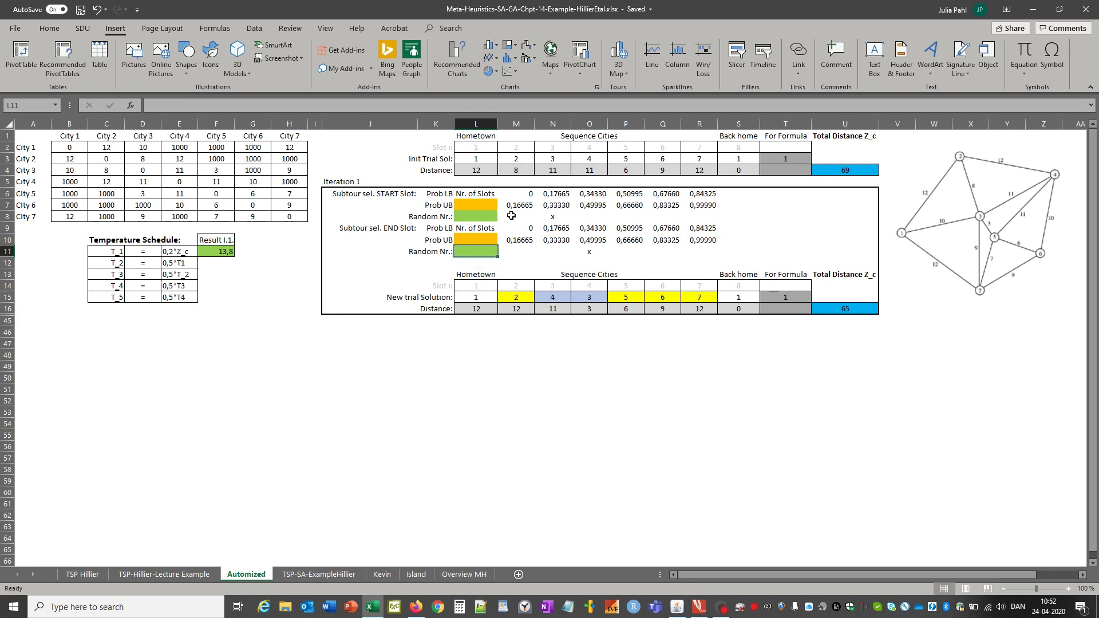
left_click(353, 344)
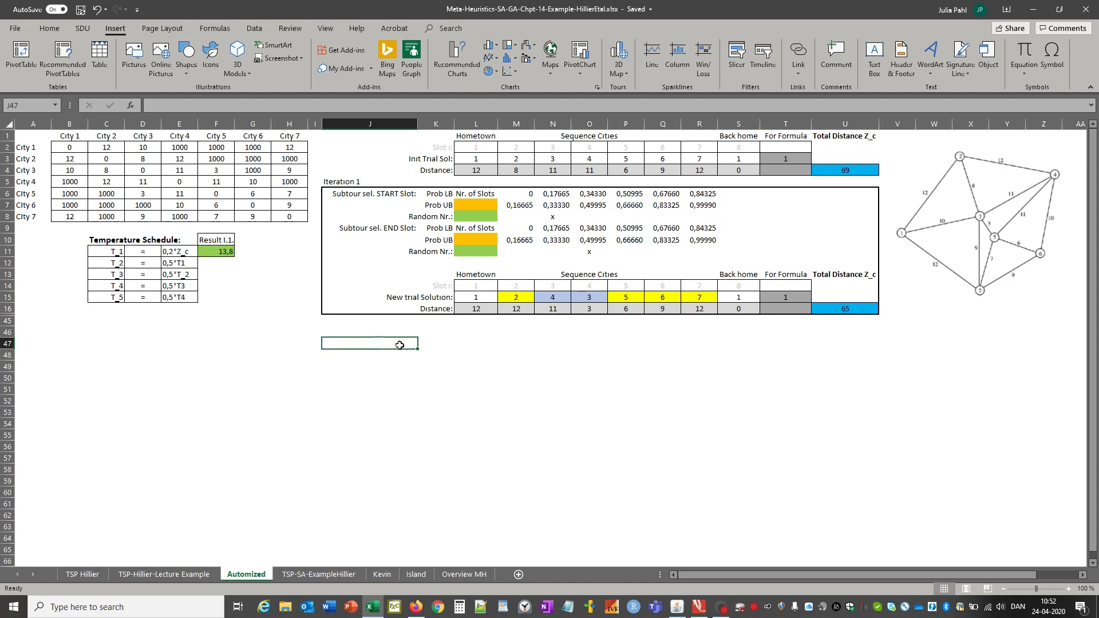
left_click(433, 346)
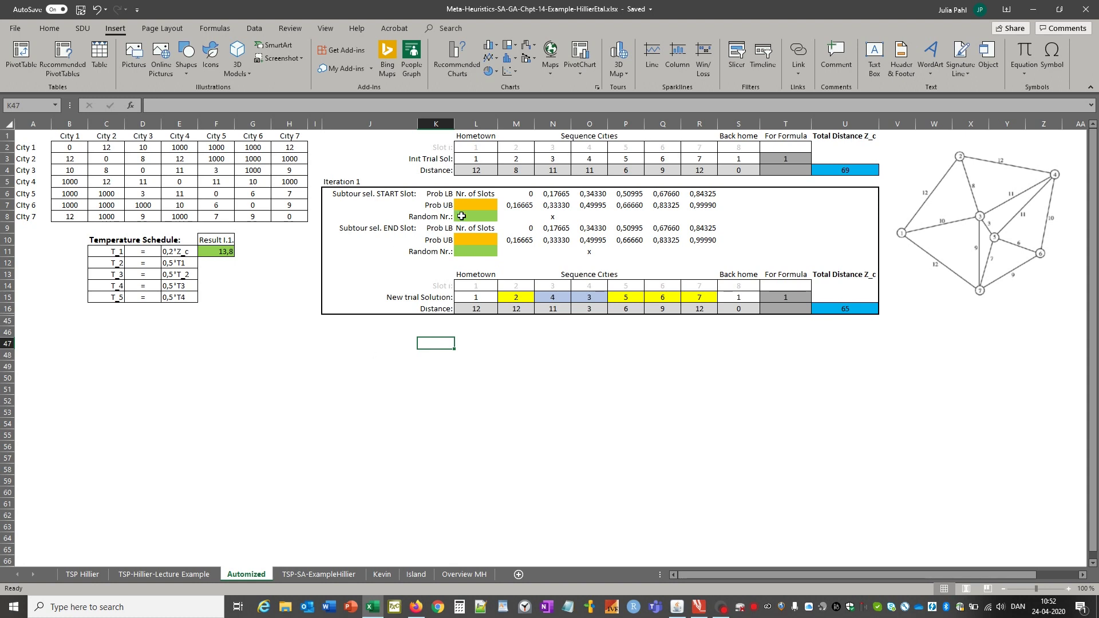
left_click(396, 342)
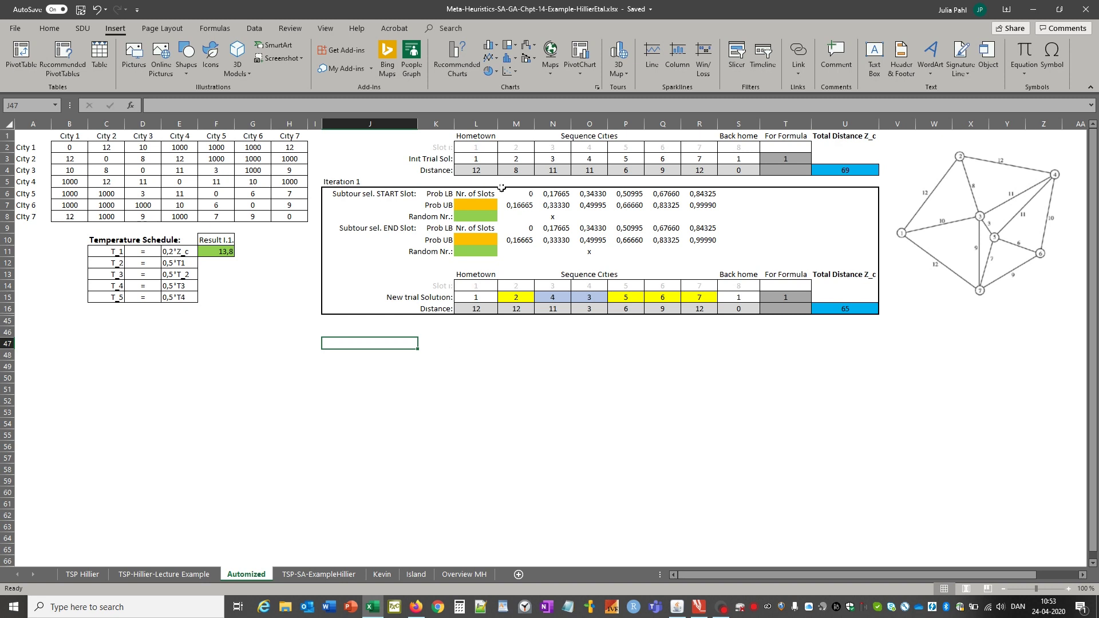
left_click_drag(487, 159, 739, 160)
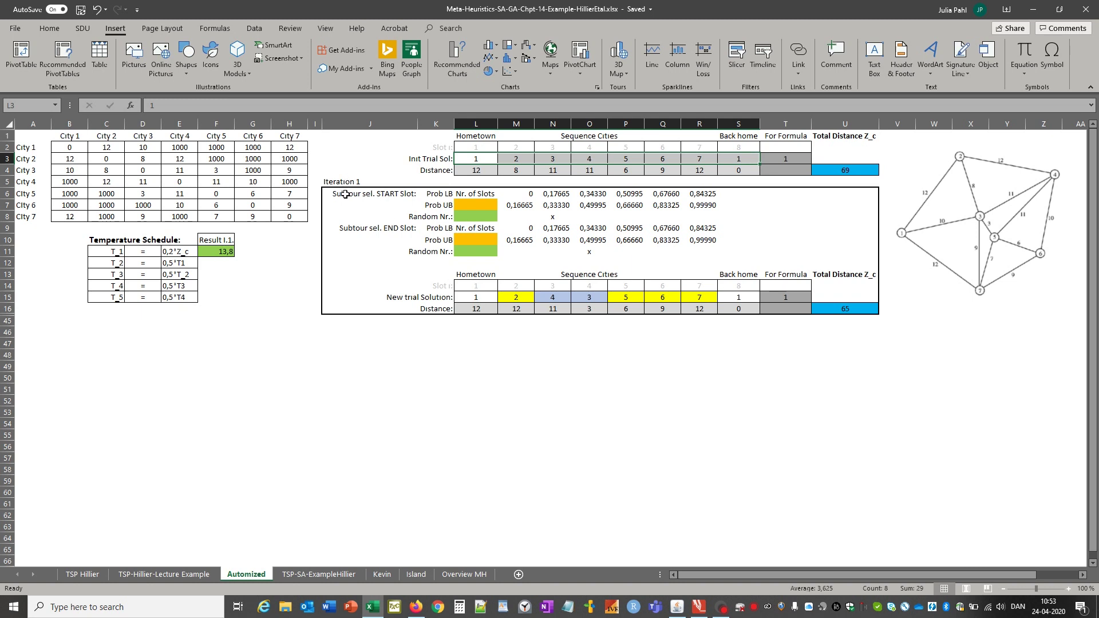
Generate a random number for the subtour start slot in L8 with the formula =+RAND()
left_click(472, 216)
type("=rand()")
key("Return")
double_click(477, 215)
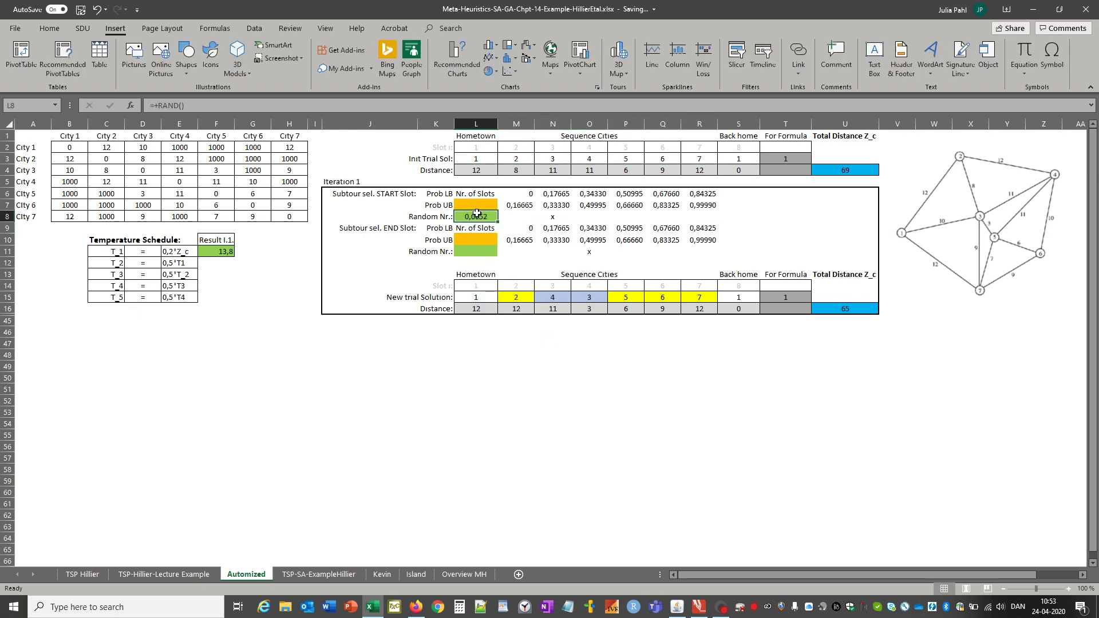
key("Return")
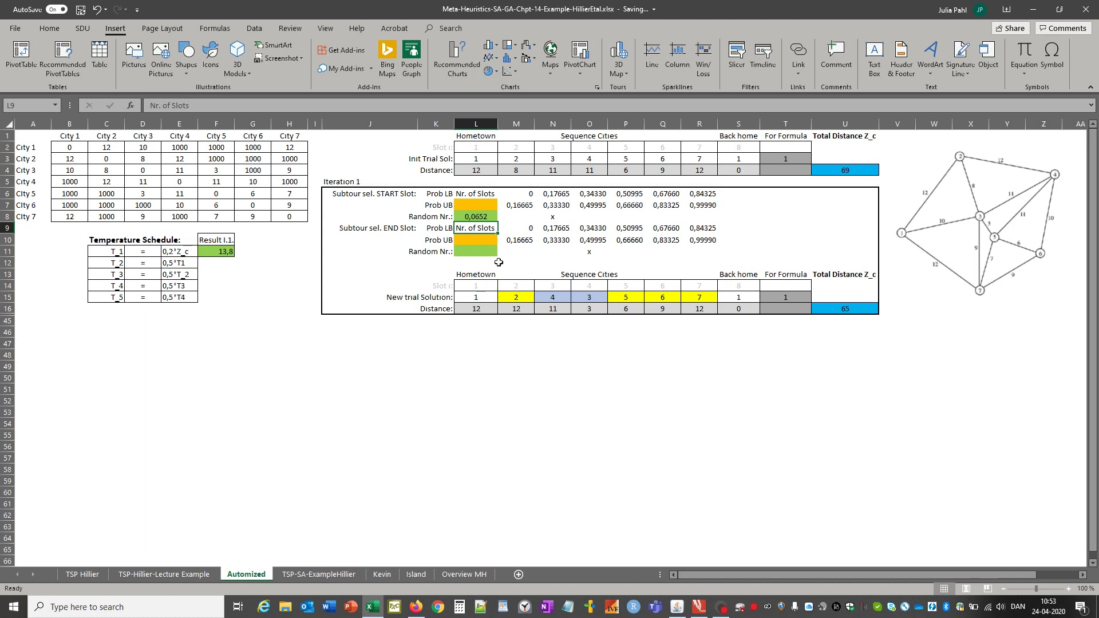
Move the start slot's x marker from N8 to M8 in the random number row
left_click(519, 215)
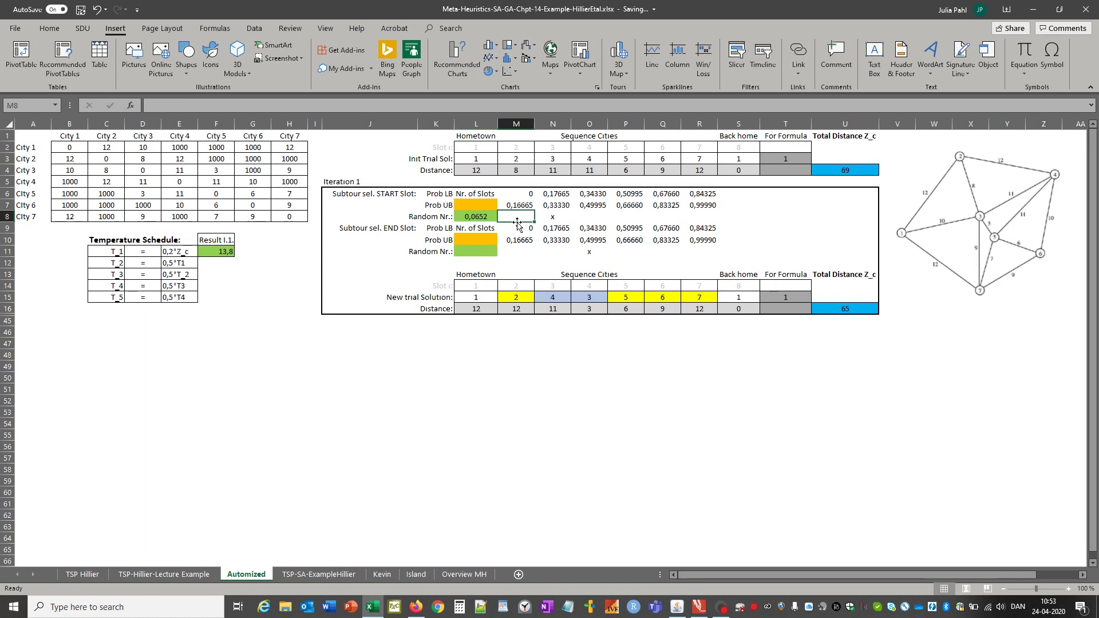
key("Right")
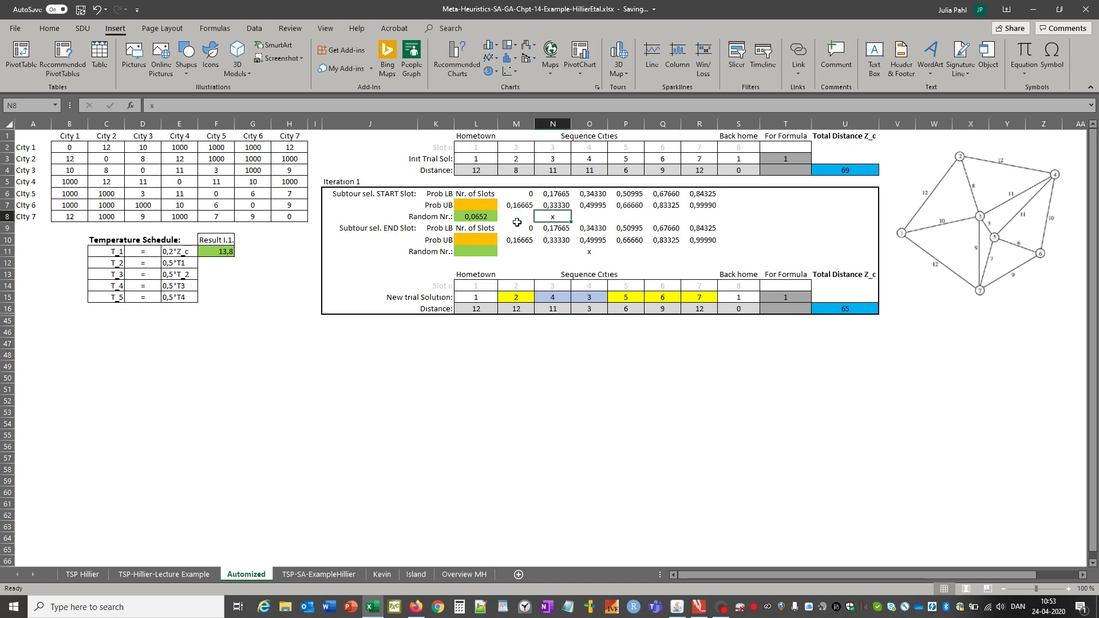
key("Delete")
key("Left")
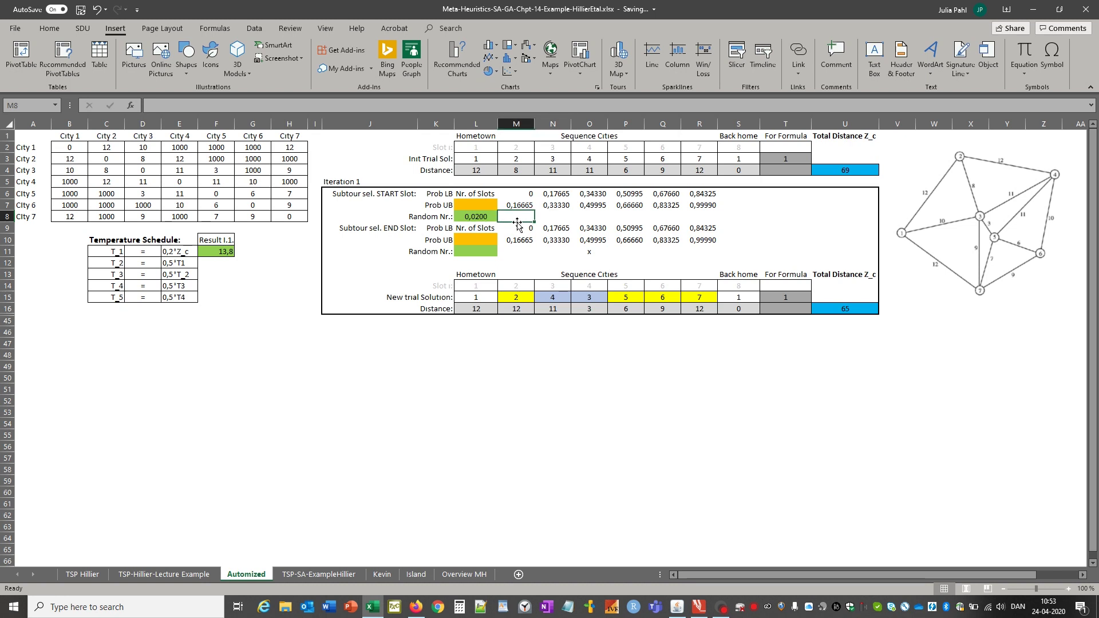
type("x")
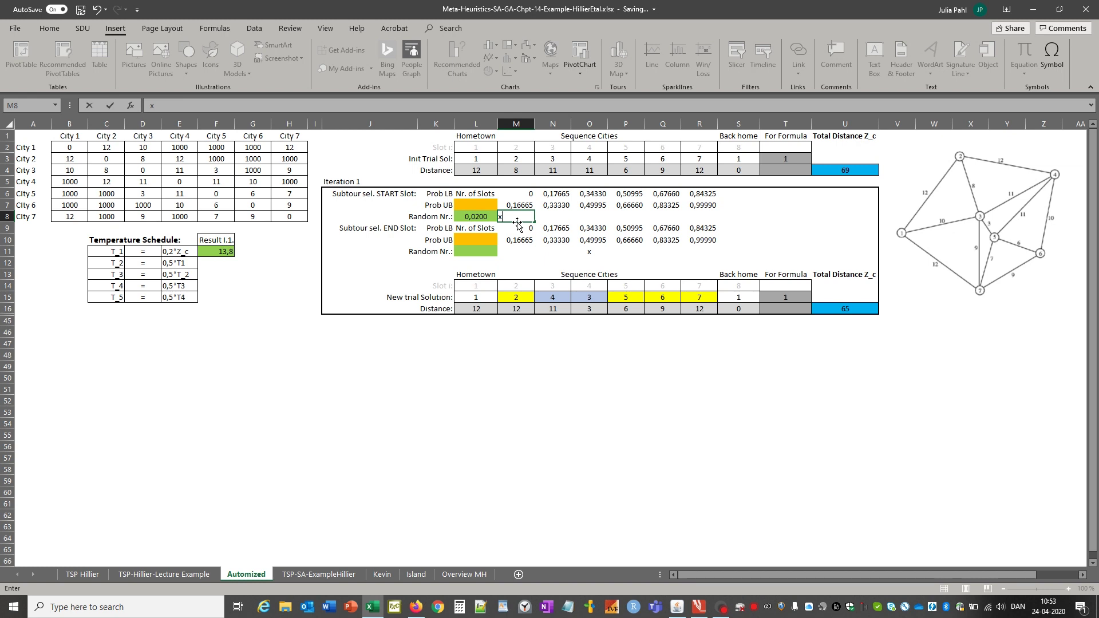
key("Return")
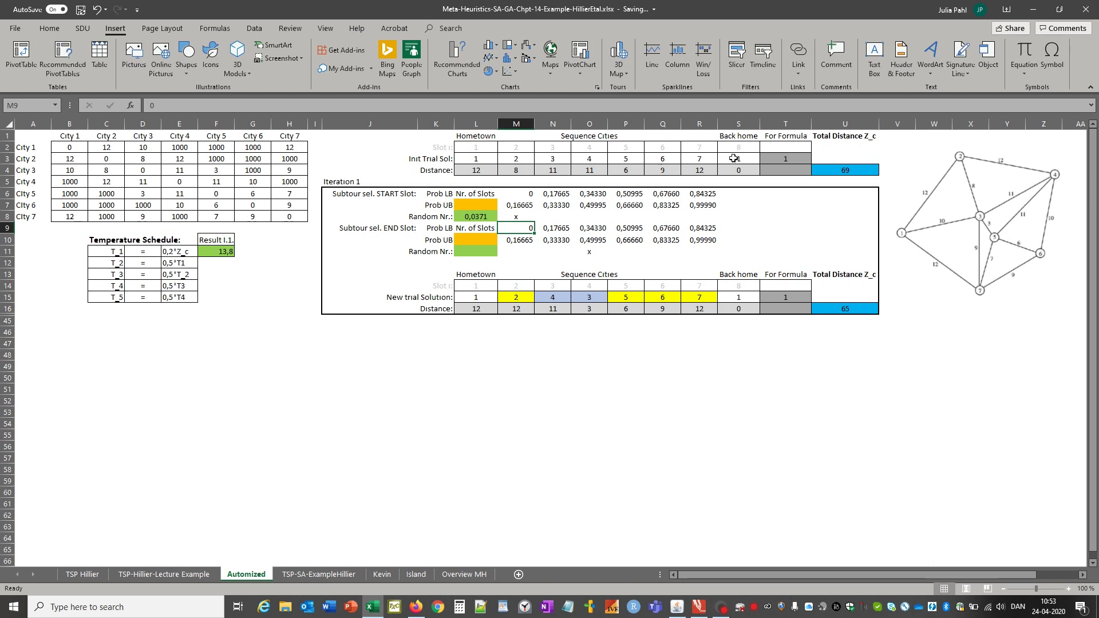
Clear the random number in L8 and return the start slot's x marker from M8 to N8
left_click(476, 218)
key("Delete")
key("Right")
key("Right")
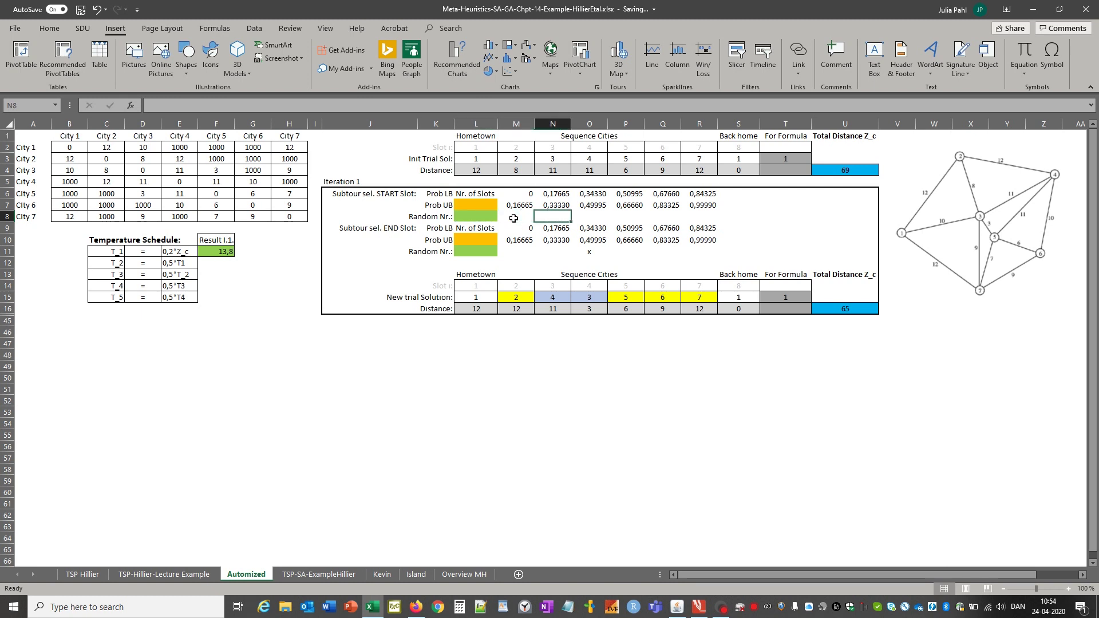
type("x")
key("Return")
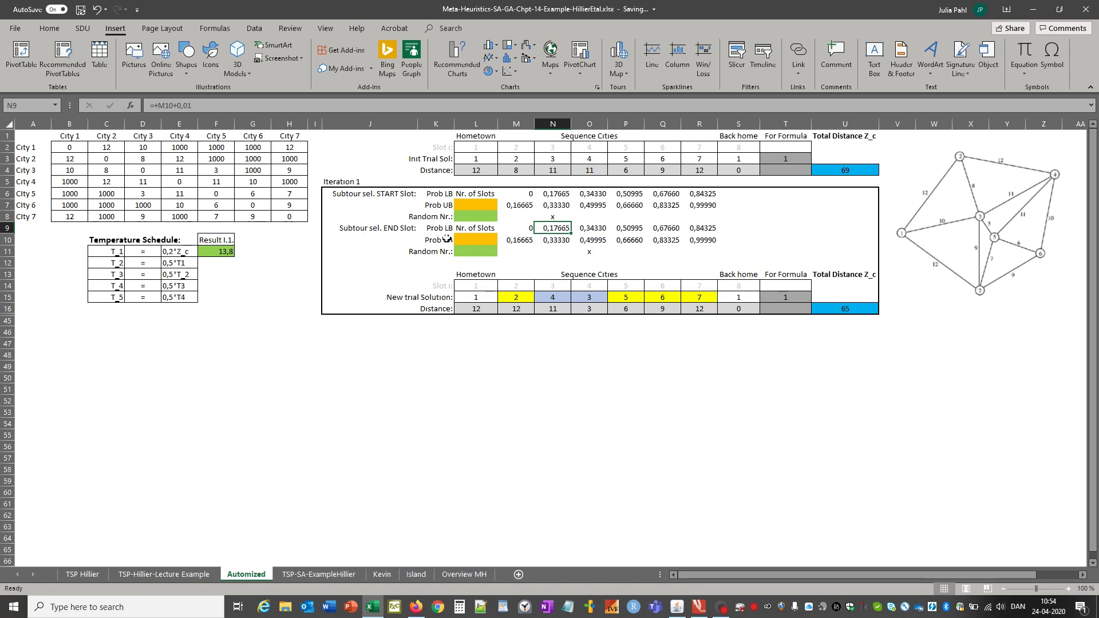
Examine the subtour end slot selection and compare the initial sequence's slots 3 and 4 with the new trial solution
left_click(362, 230)
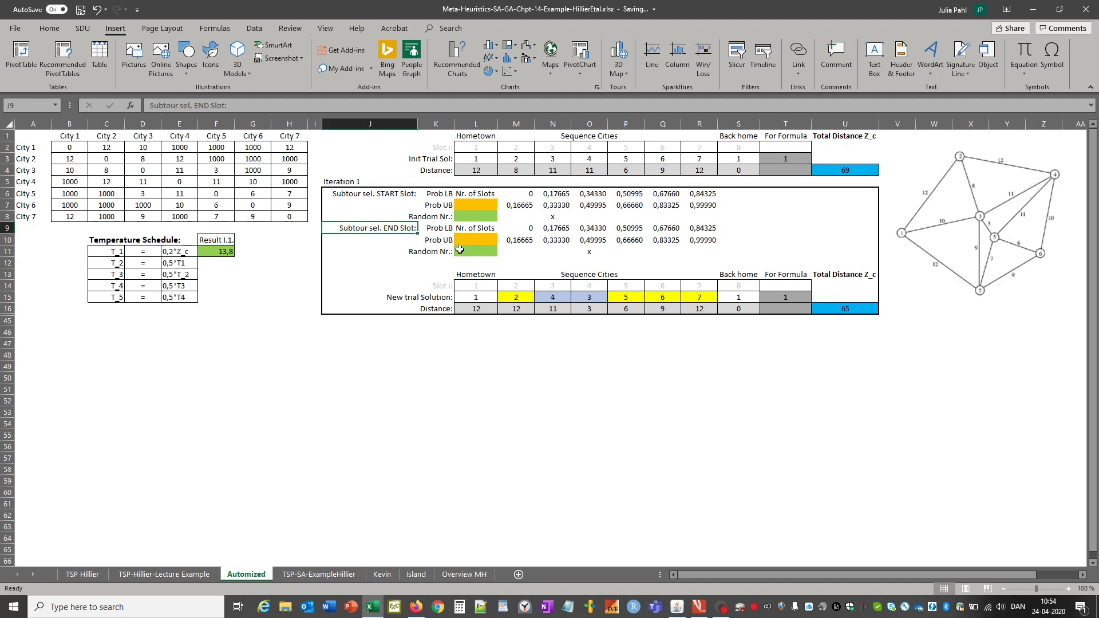
left_click(465, 252)
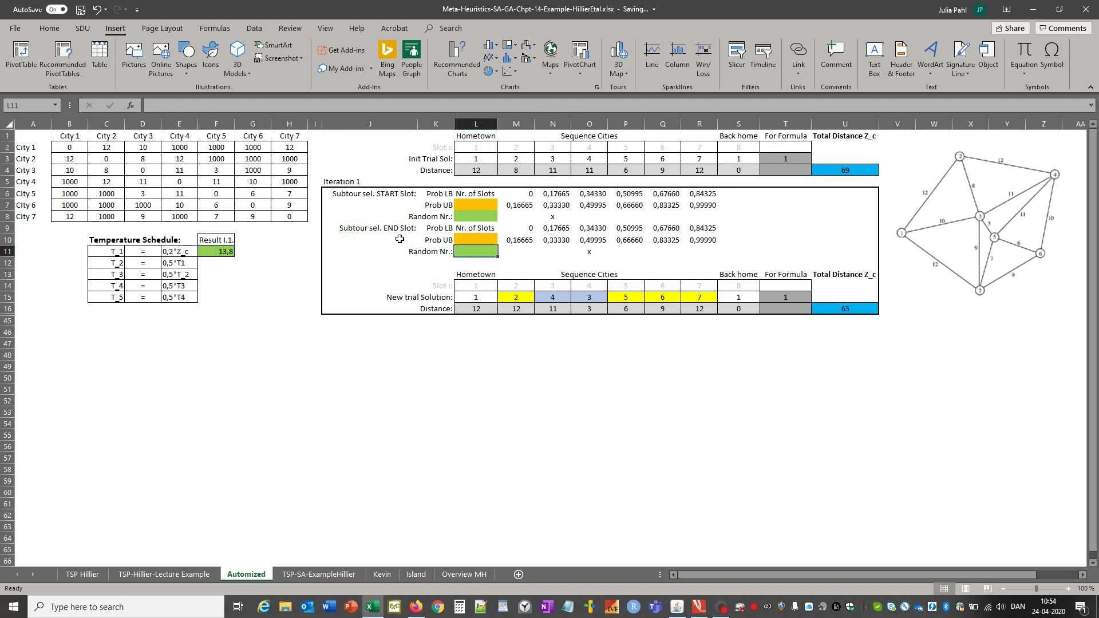
left_click(585, 251)
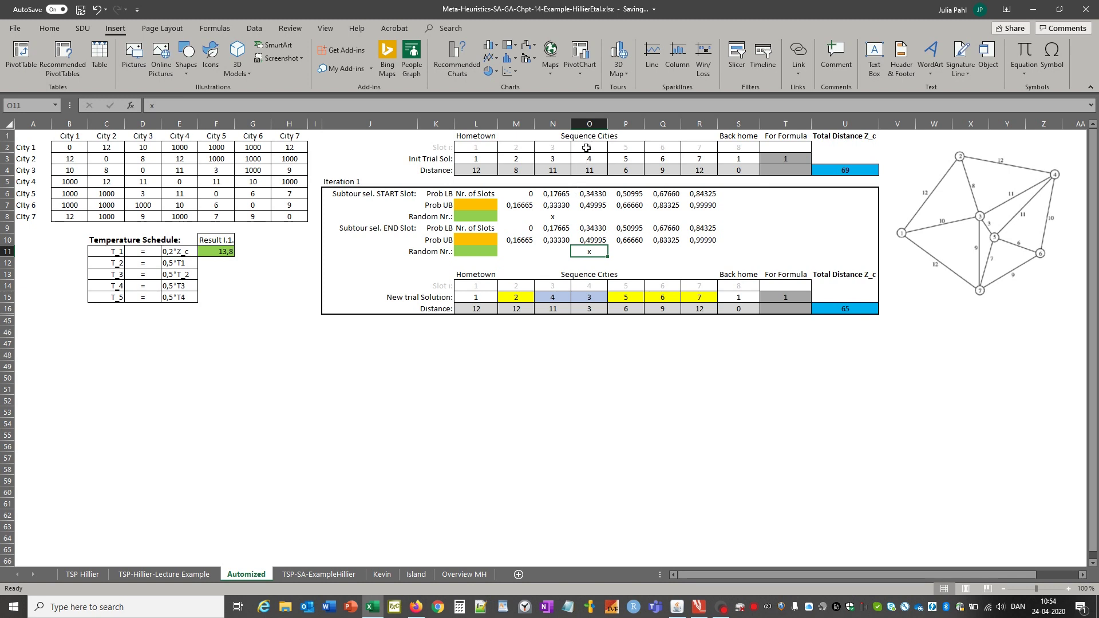
left_click_drag(554, 160, 587, 158)
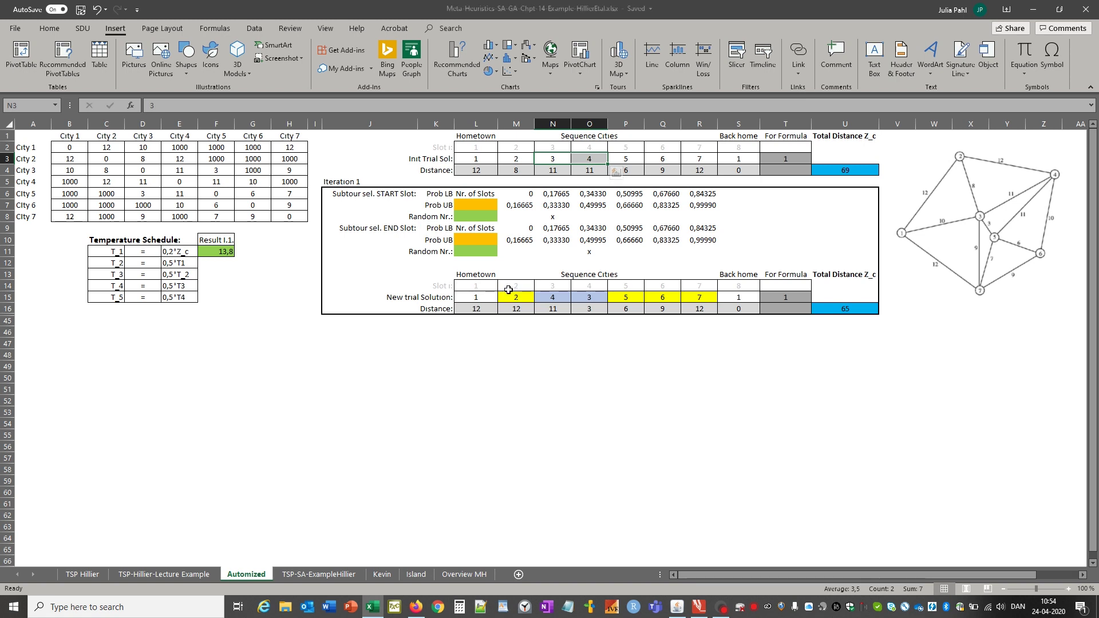
left_click(481, 296)
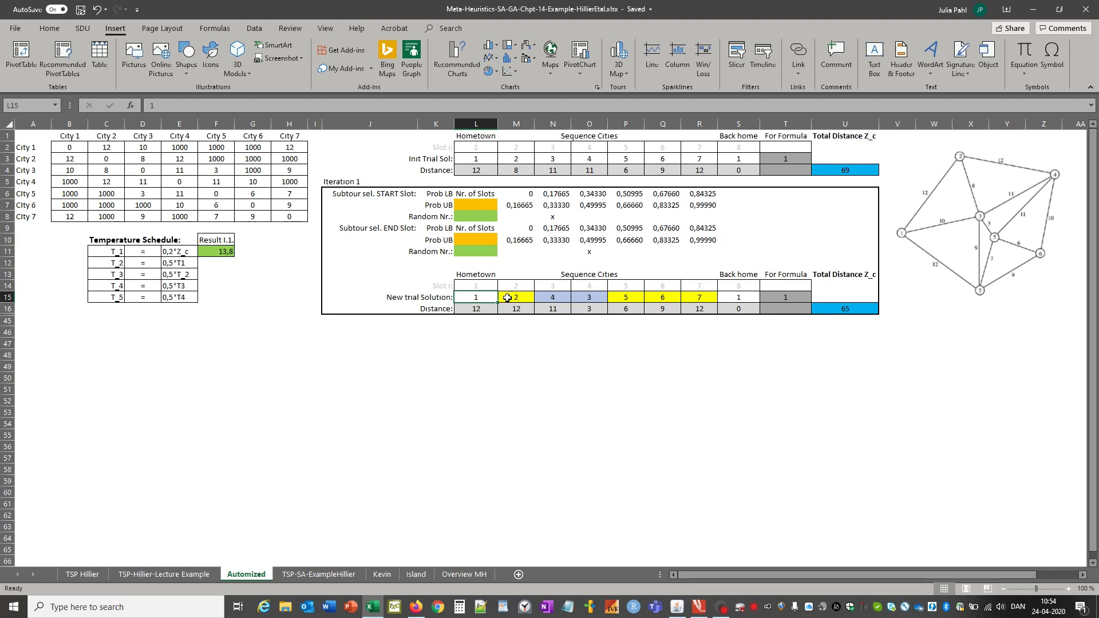
left_click(560, 158)
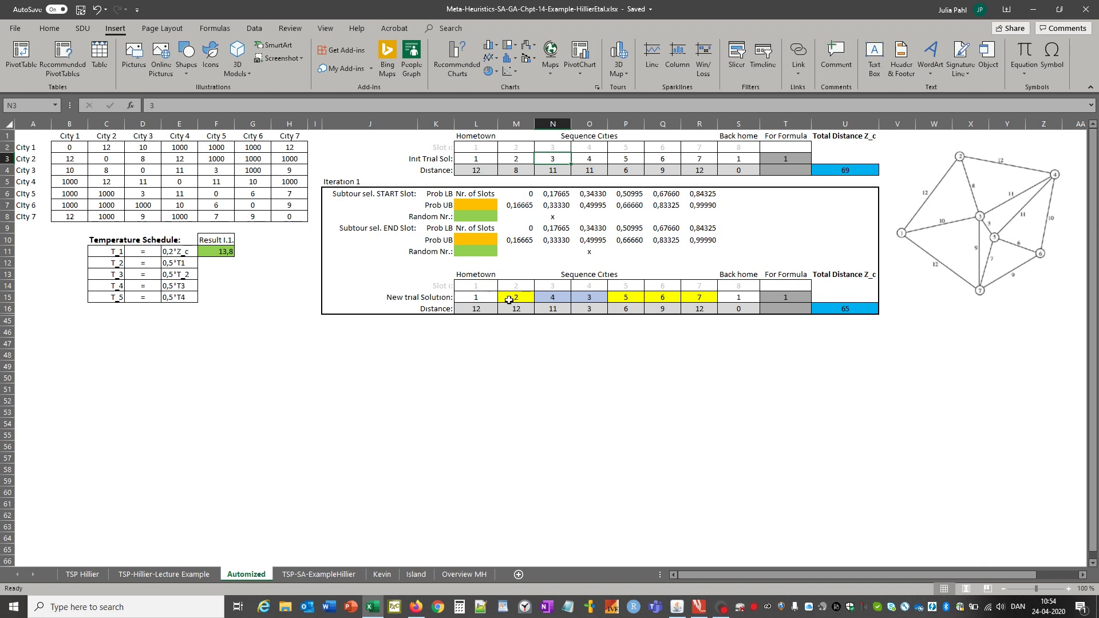
left_click(479, 297)
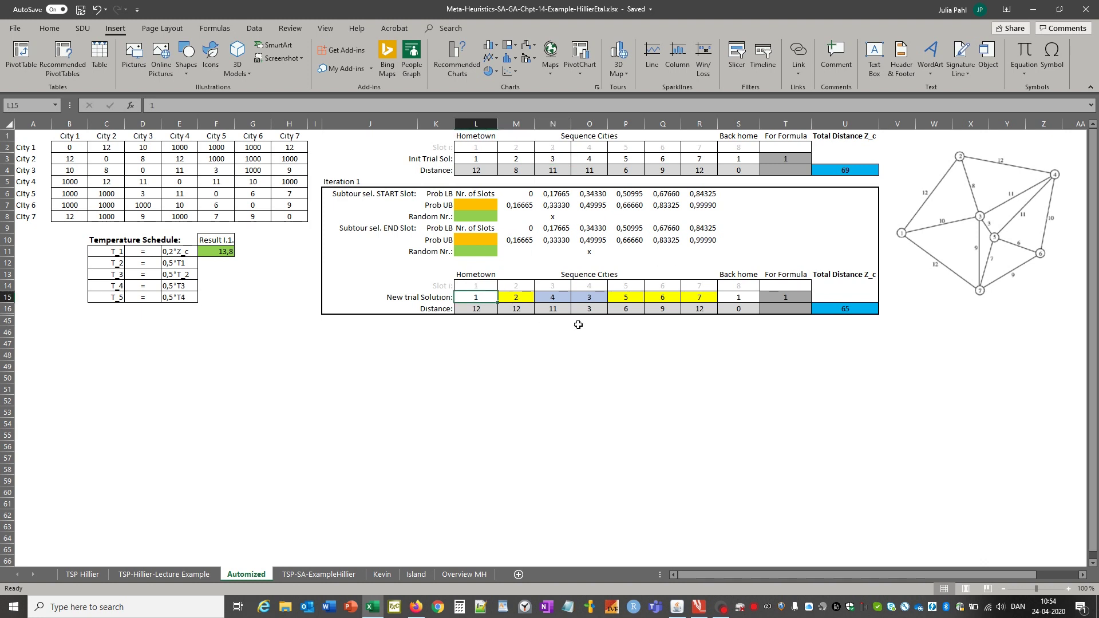
key("Right")
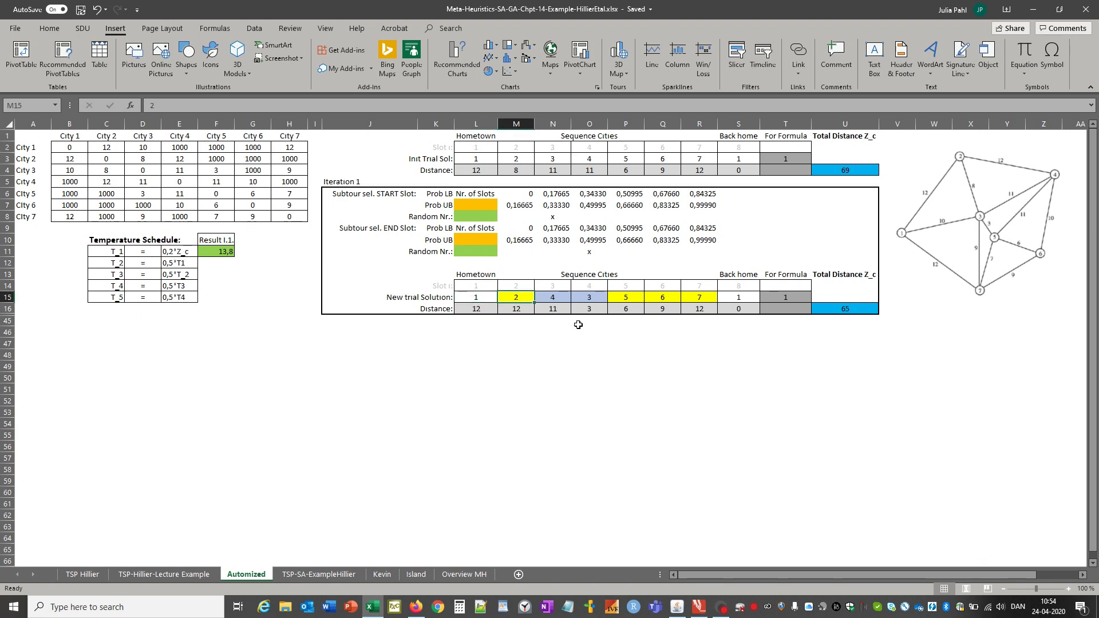
Review iteration 1's new trial solution along row 15 and compare its total distance in U16 with the initial solution's in U4
key("Right")
key("Right")
key("Right")
key("Right")
key("Right")
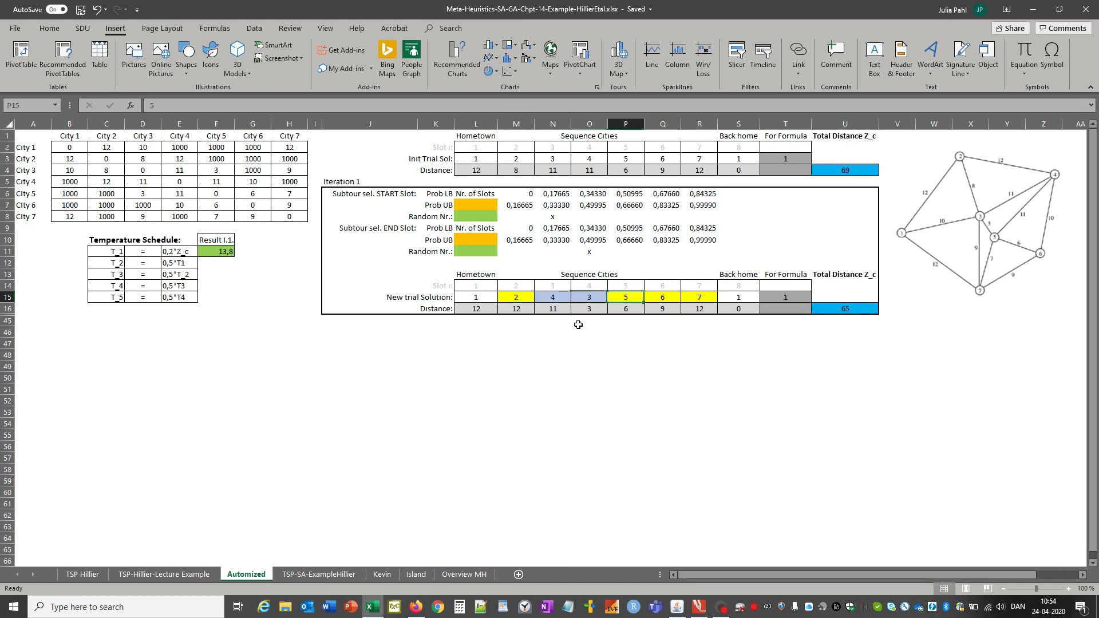
key("Right")
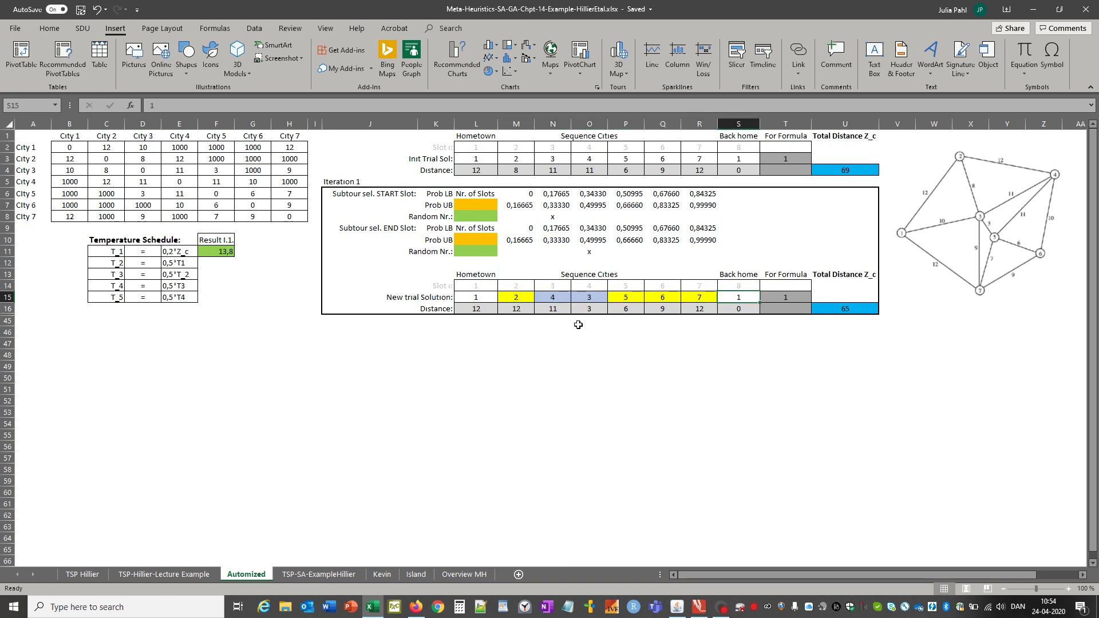
left_click(822, 310)
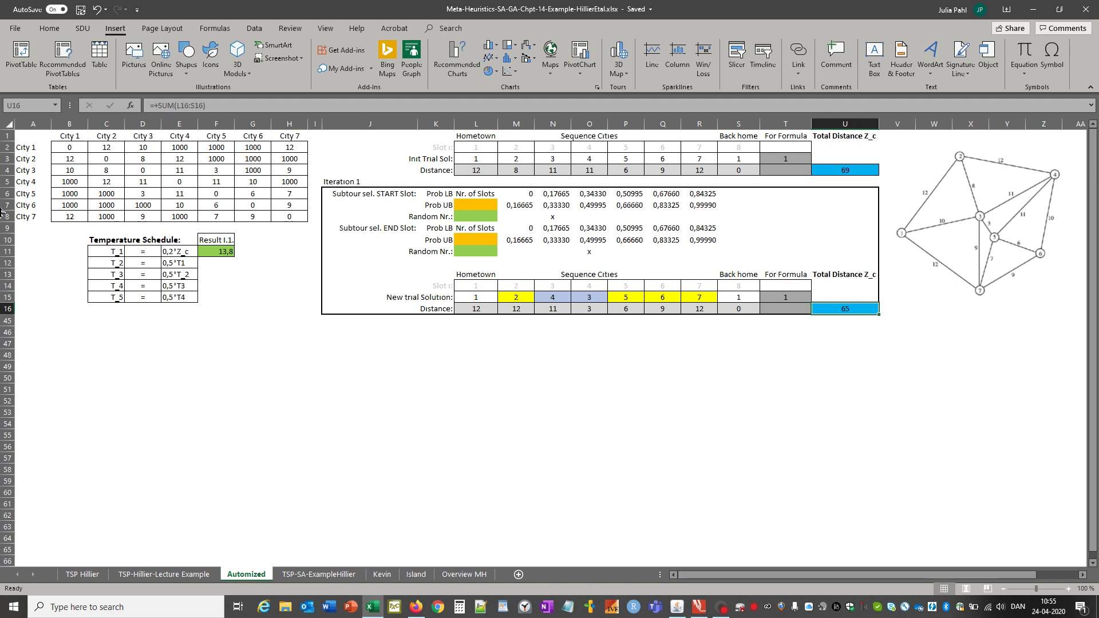
left_click(388, 354)
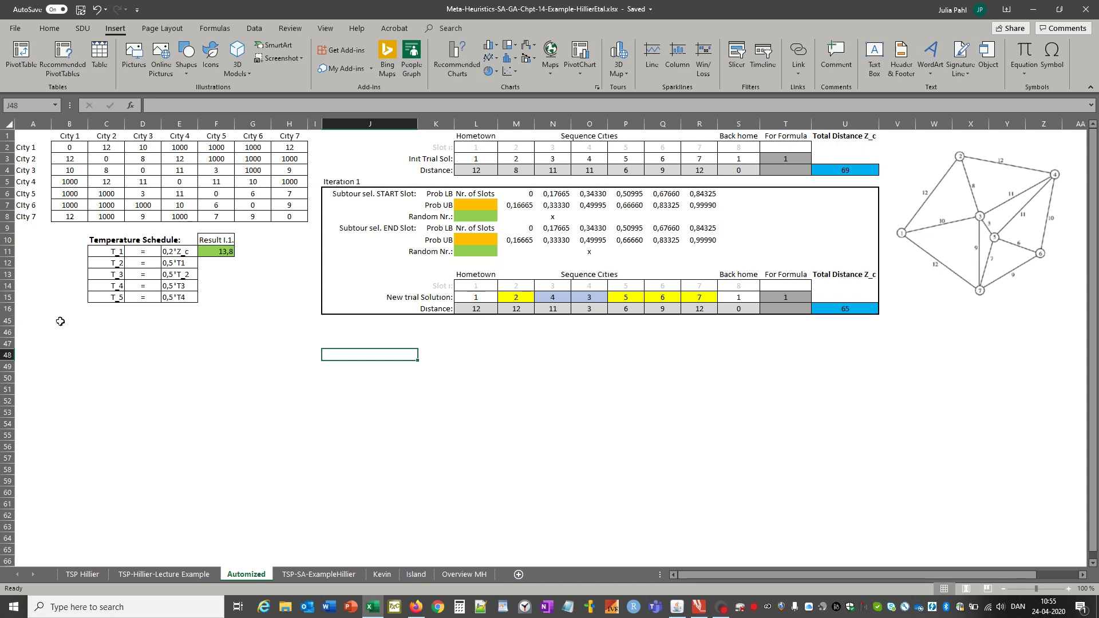
left_click(846, 309)
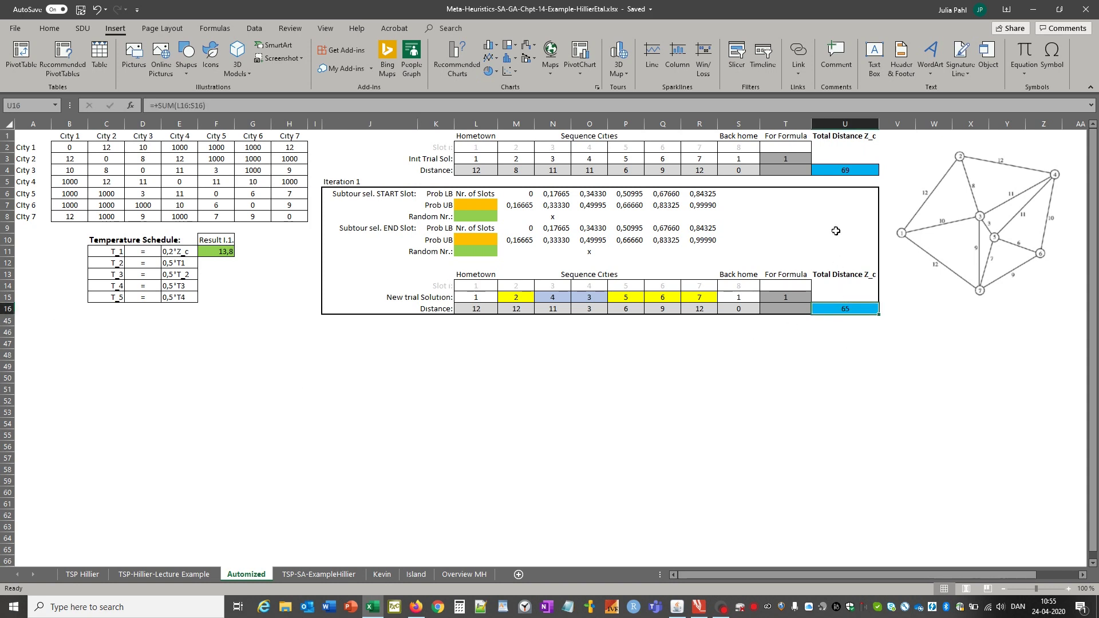
left_click(832, 172)
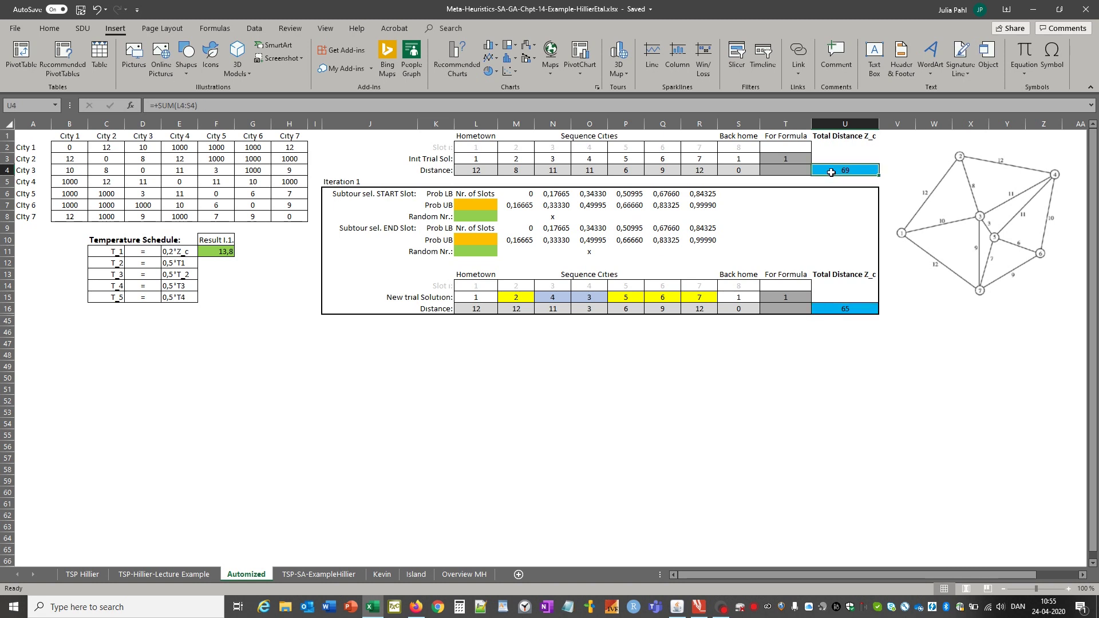
left_click(852, 321)
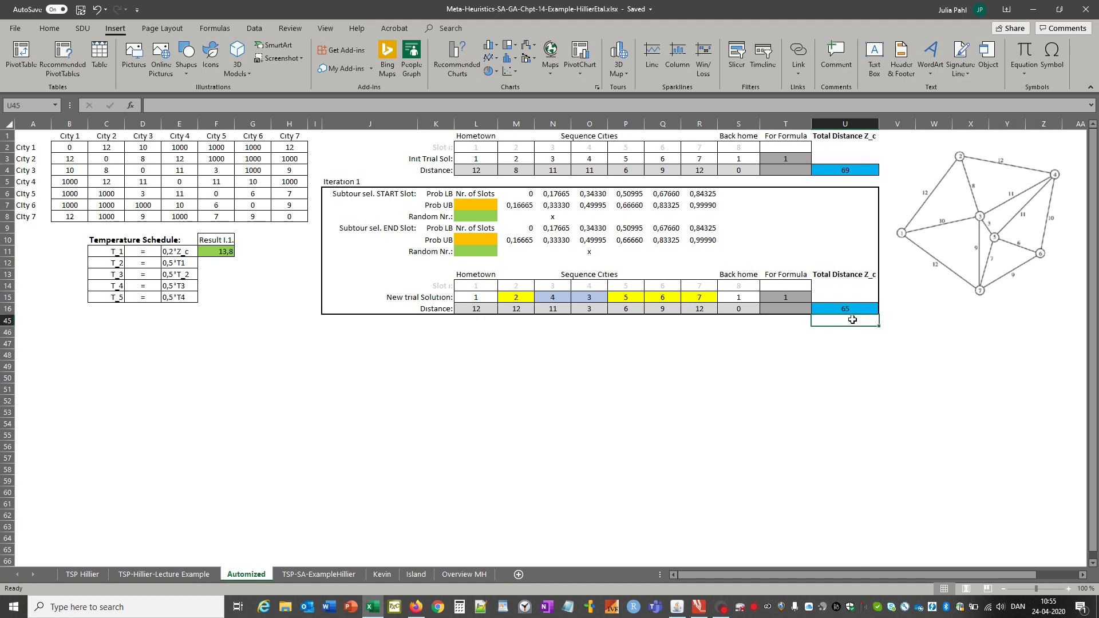
Unhide the hidden rows between rows 16 and 45
left_click(8, 309)
right_click(35, 317)
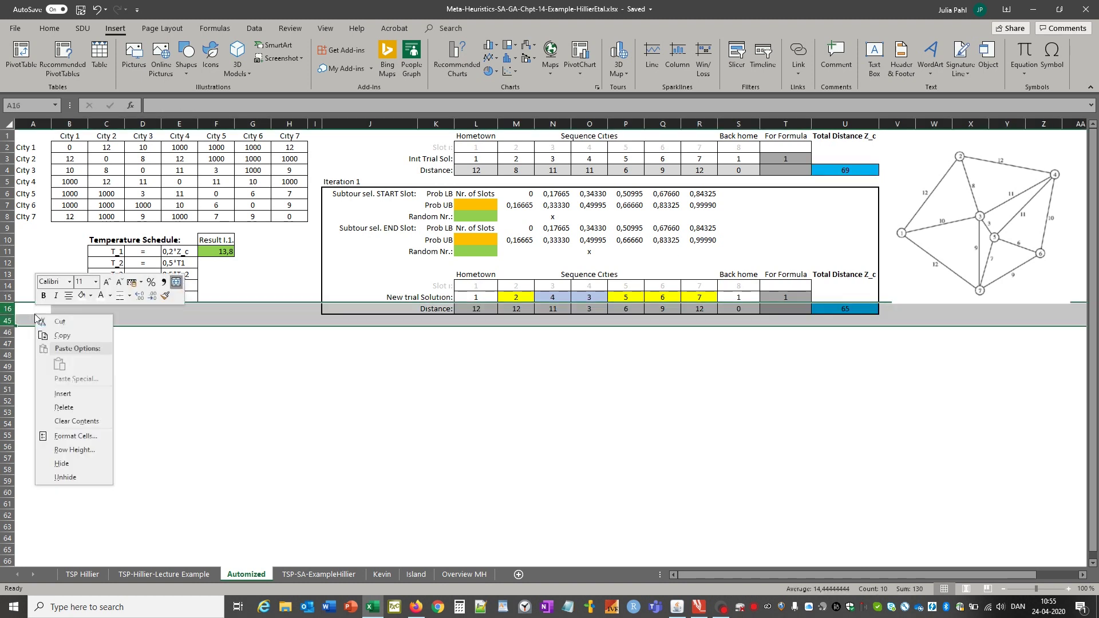
left_click(66, 477)
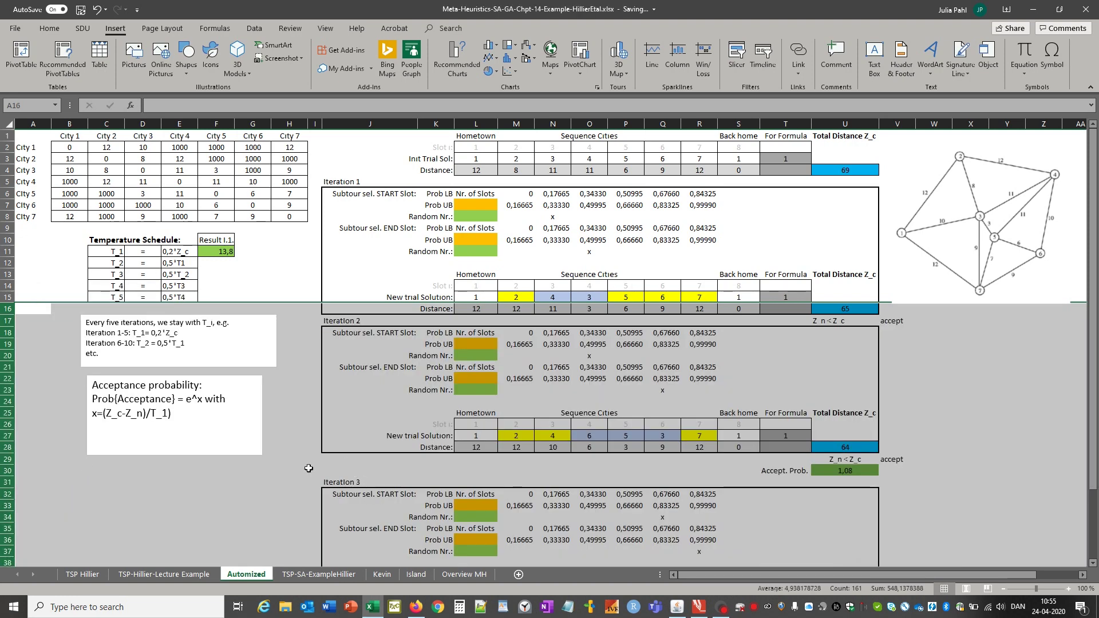
left_click(263, 495)
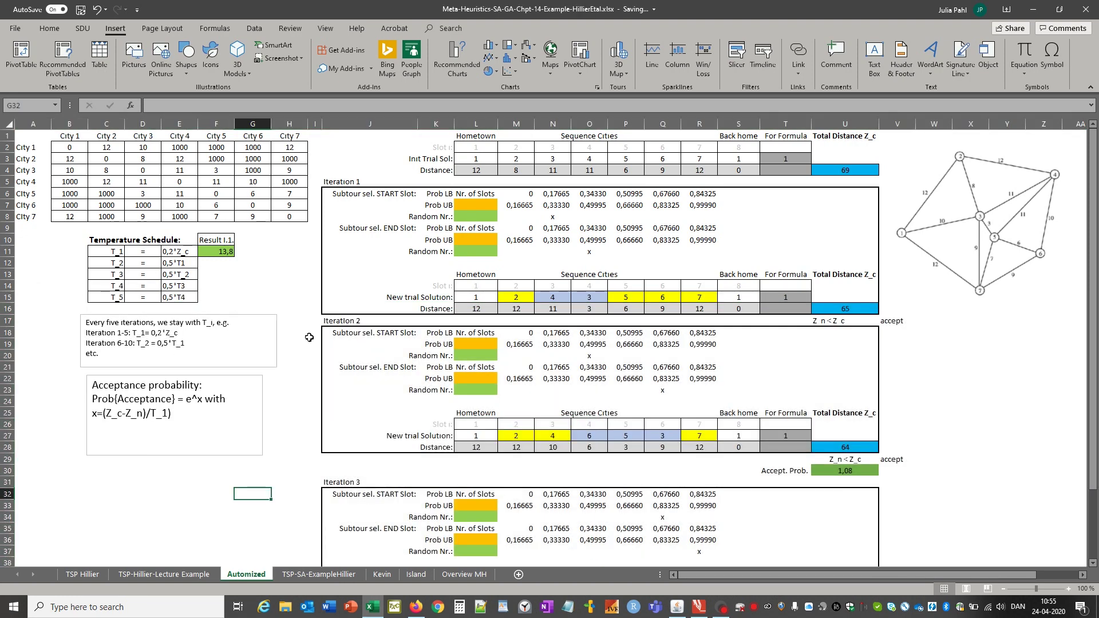
Check iteration 1's acceptance condition in U17 against the total distance in U16
left_click(332, 321)
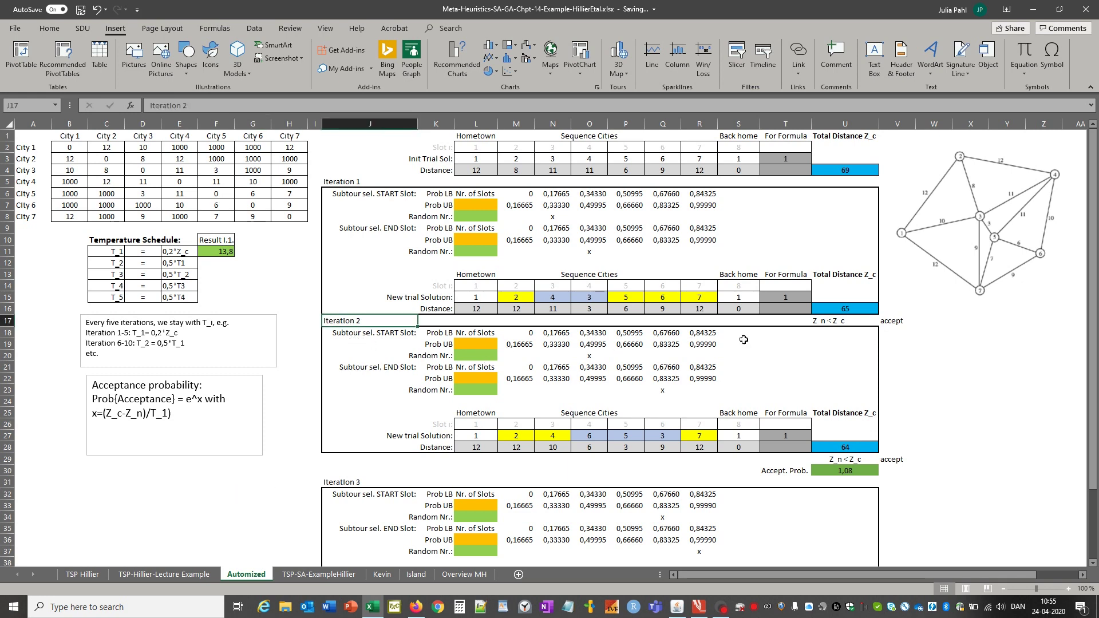
left_click(850, 322)
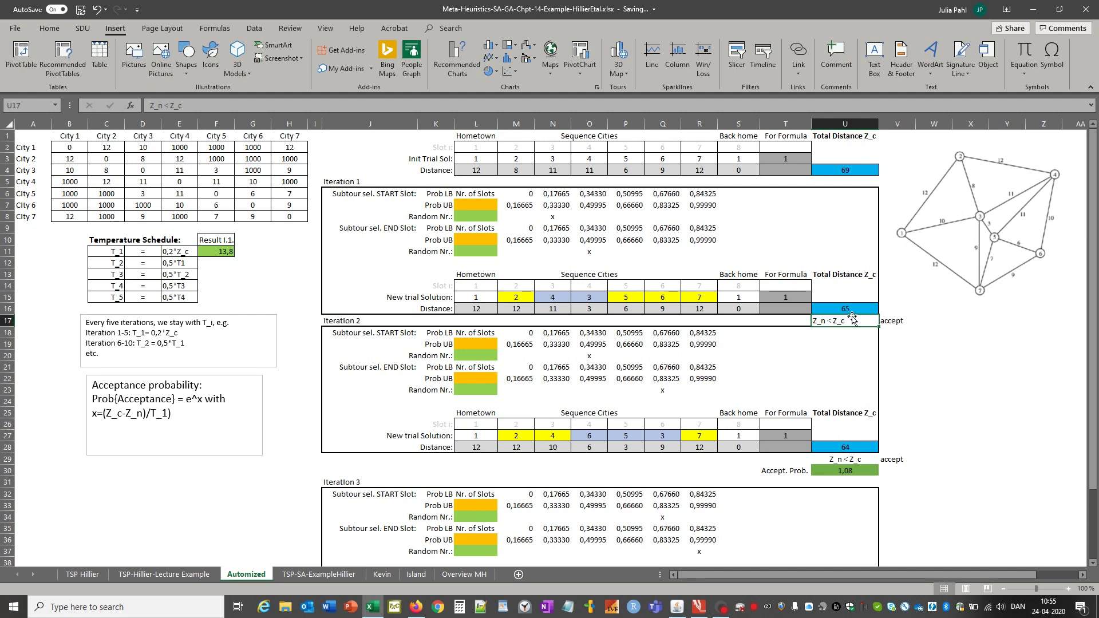
left_click(836, 308)
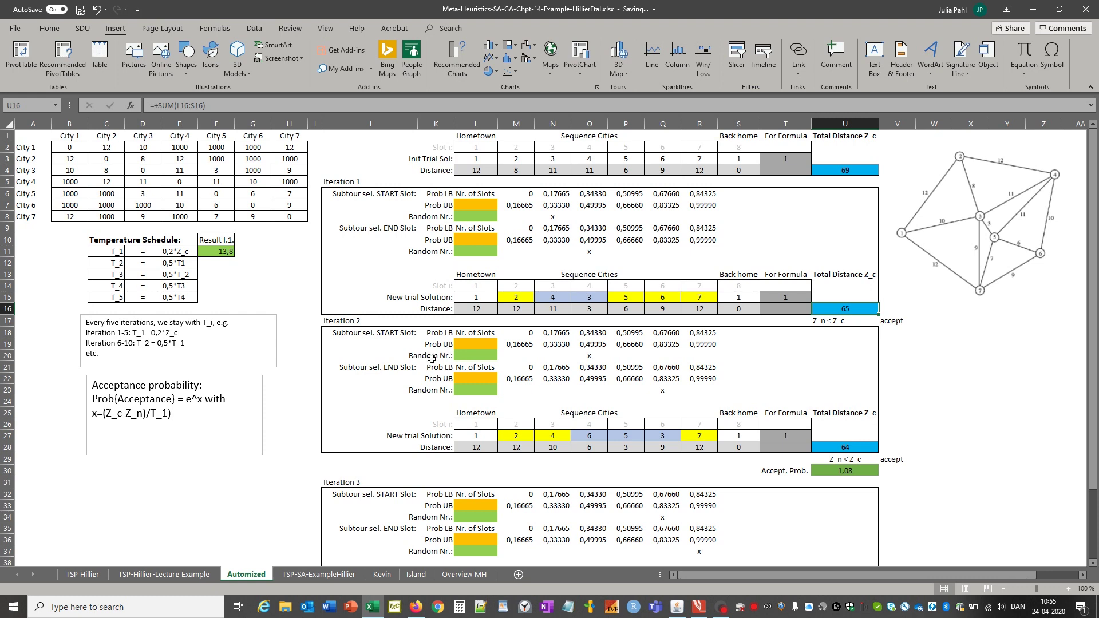
Examine iteration 2's subtour start and end slots and compare slots 4 to 6 of the trial solutions in rows 15 and 27
left_click(590, 354)
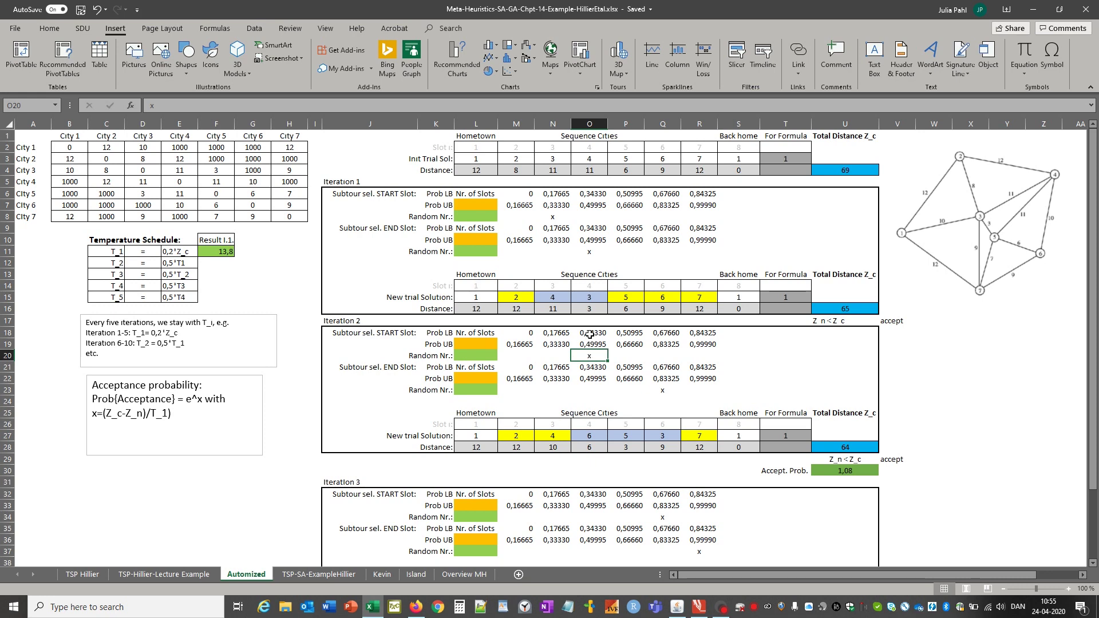
left_click_drag(590, 334, 591, 344)
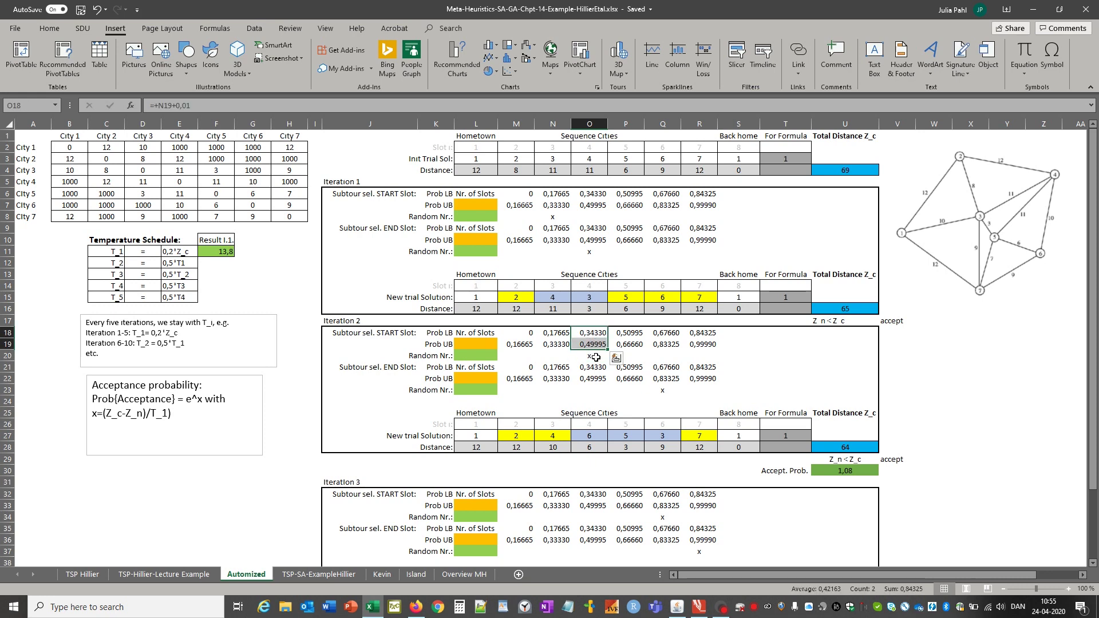
left_click(596, 357)
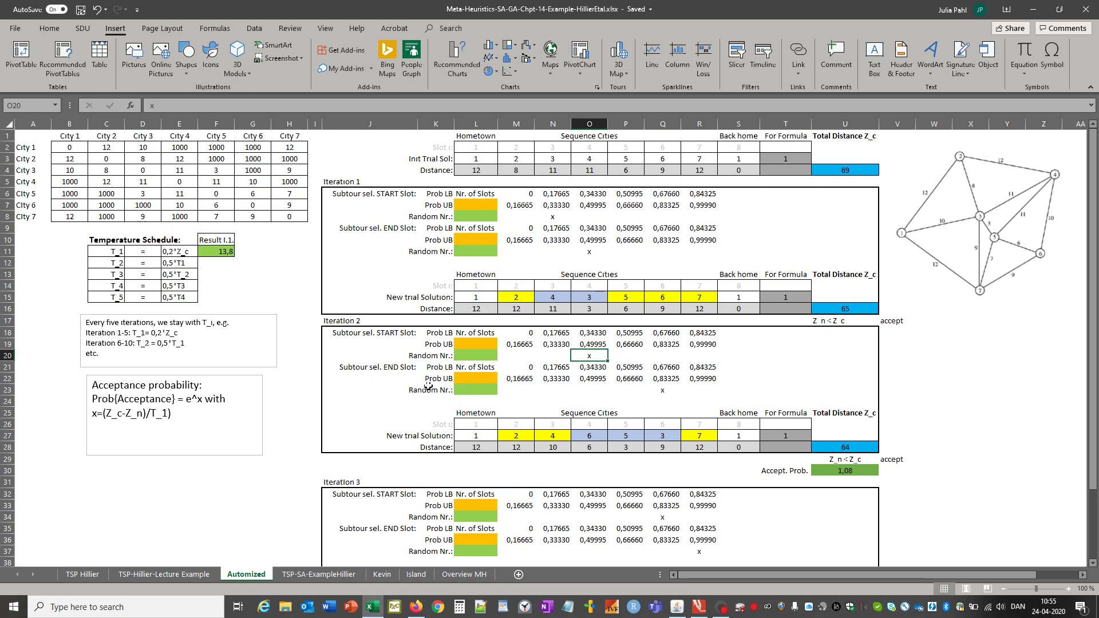
left_click(675, 390)
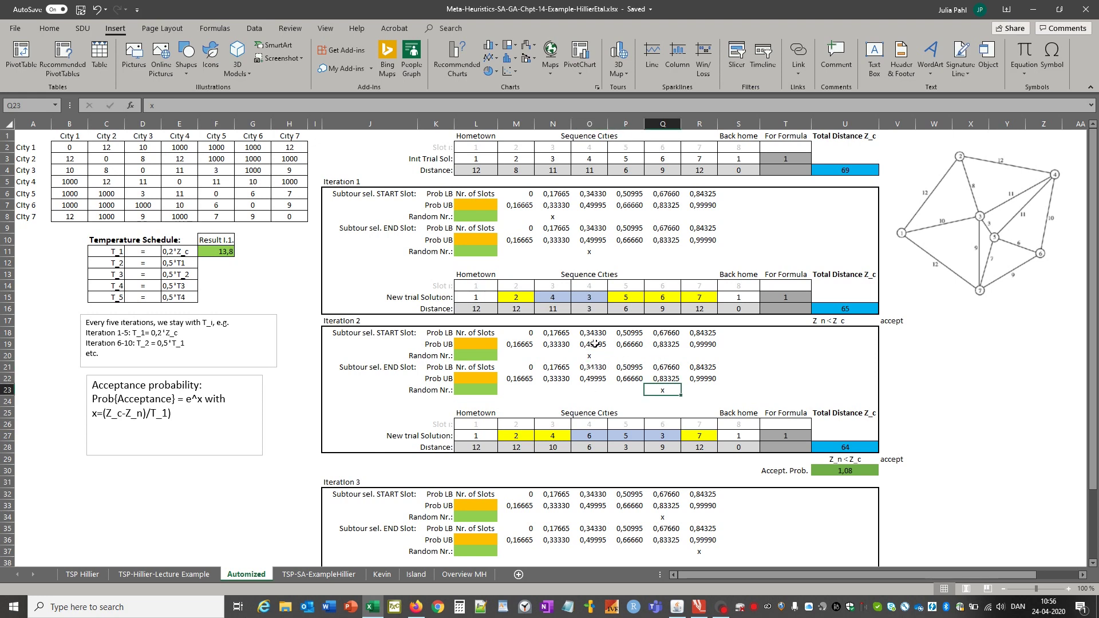
left_click_drag(590, 436, 655, 434)
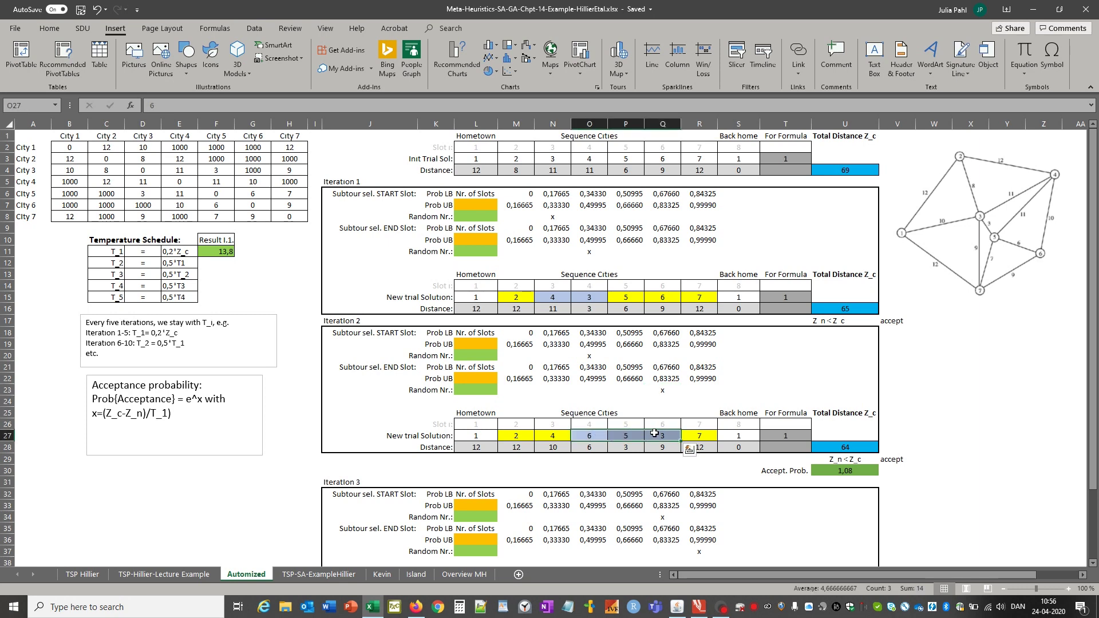
left_click_drag(593, 297, 653, 296)
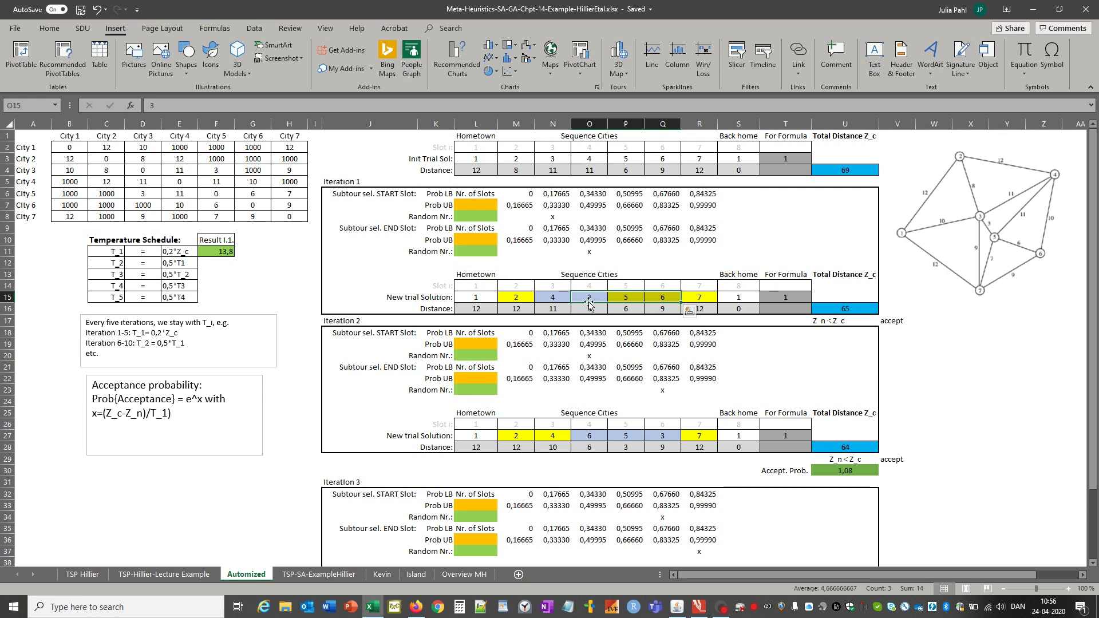
left_click_drag(598, 433, 663, 436)
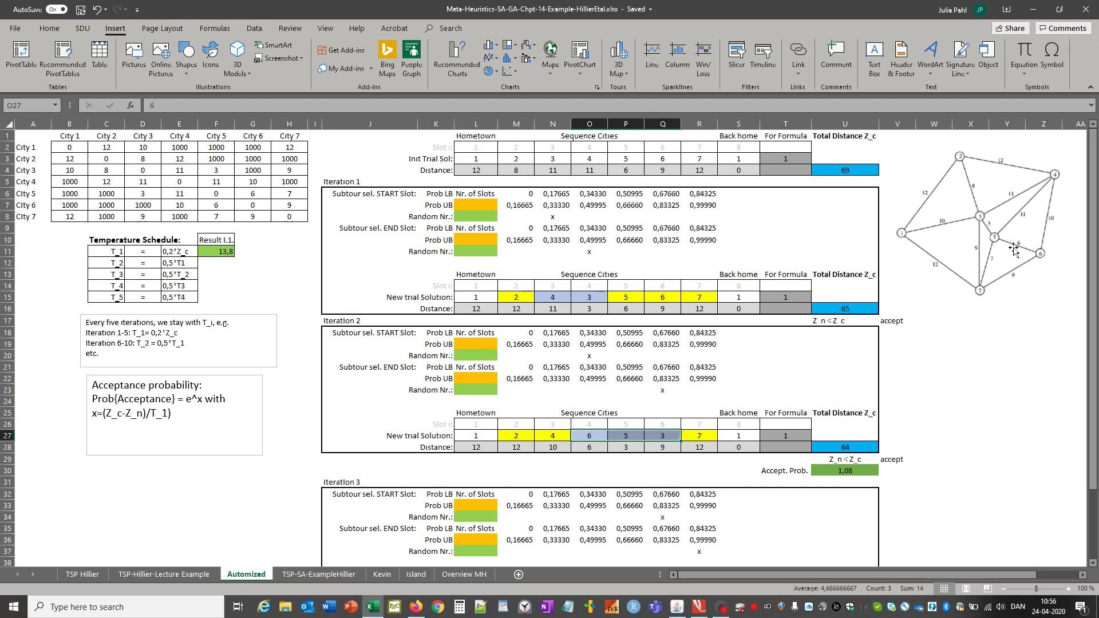
Examine iteration 2's total distance and compare the acceptance probability formula in U30 with the text box's definition
left_click(836, 445)
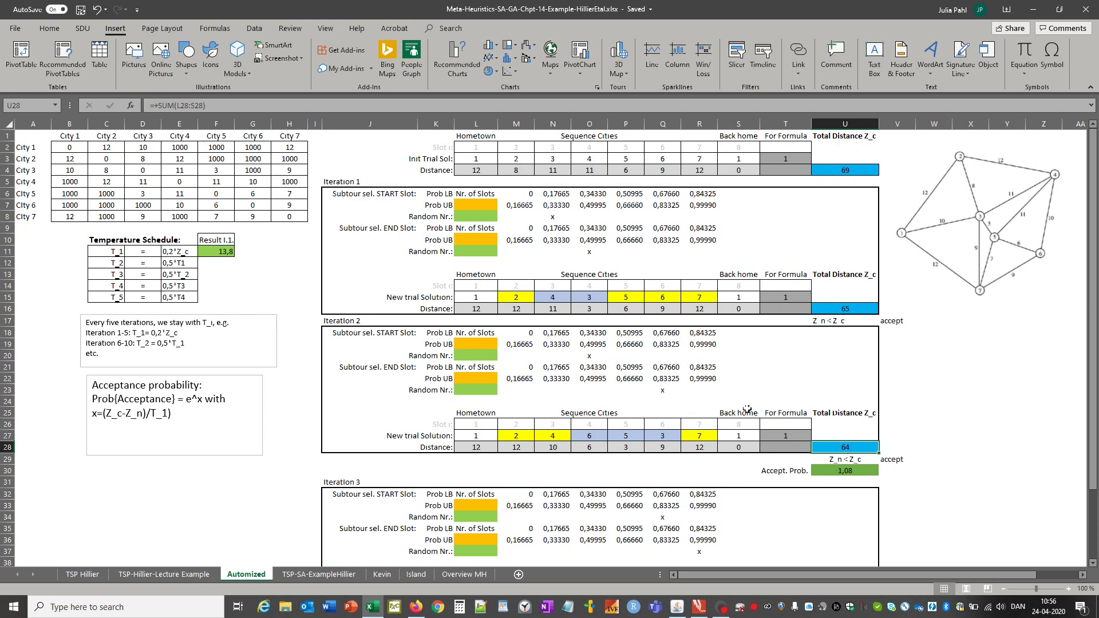
left_click(830, 470)
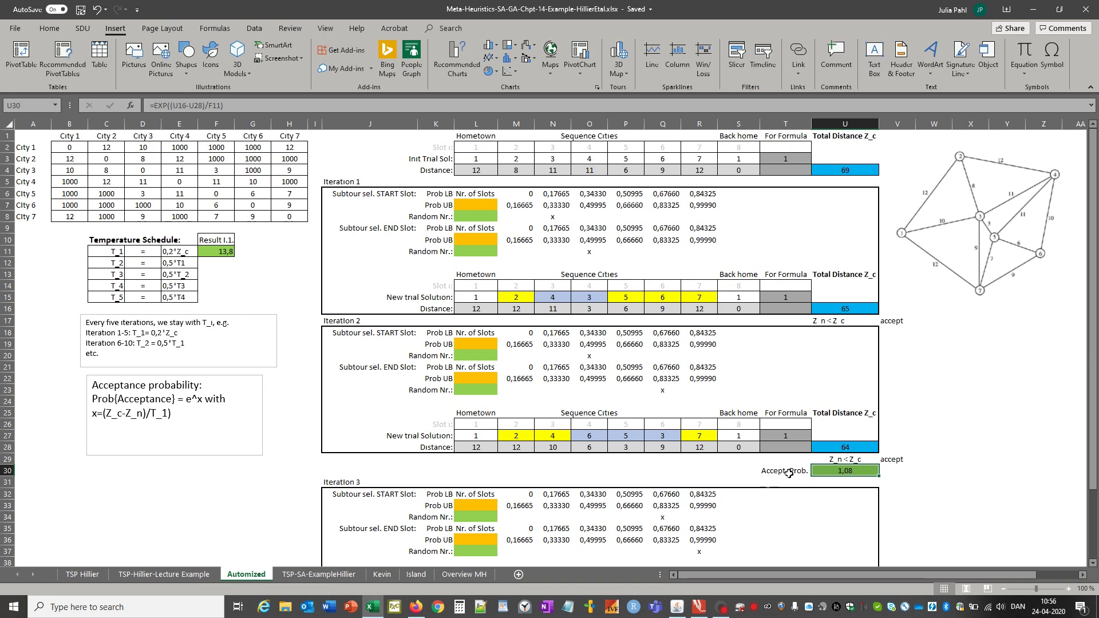
left_click(243, 106)
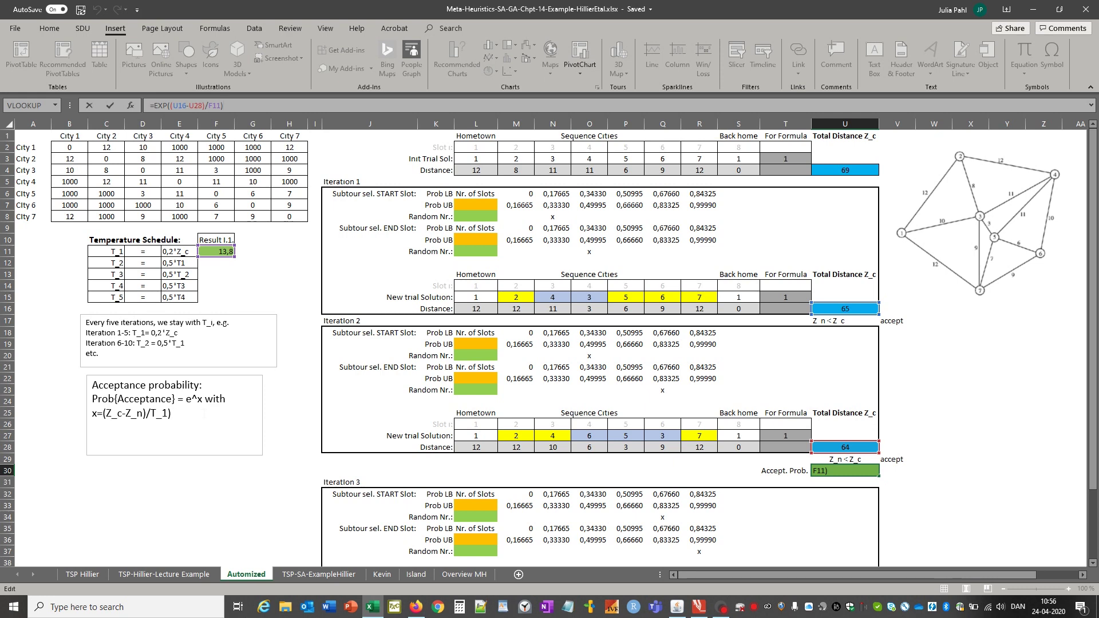
left_click(178, 413)
mouse_move(177, 414)
left_mouse_down()
mouse_move(114, 387)
mouse_move(114, 399)
mouse_move(114, 385)
mouse_move(174, 414)
left_mouse_up()
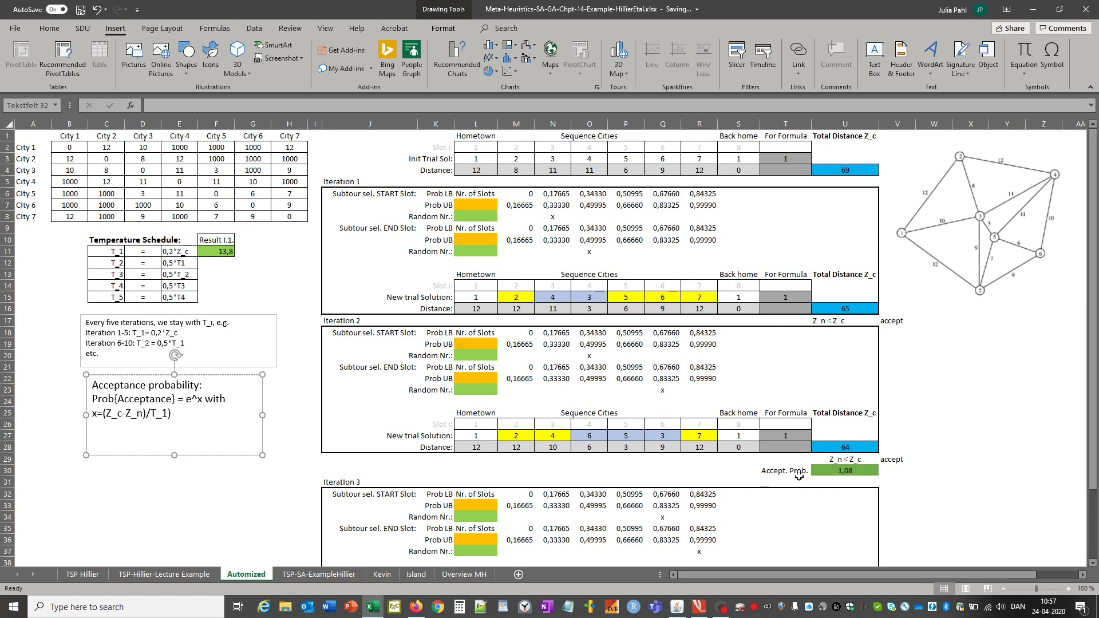
left_click(834, 472)
key("F2")
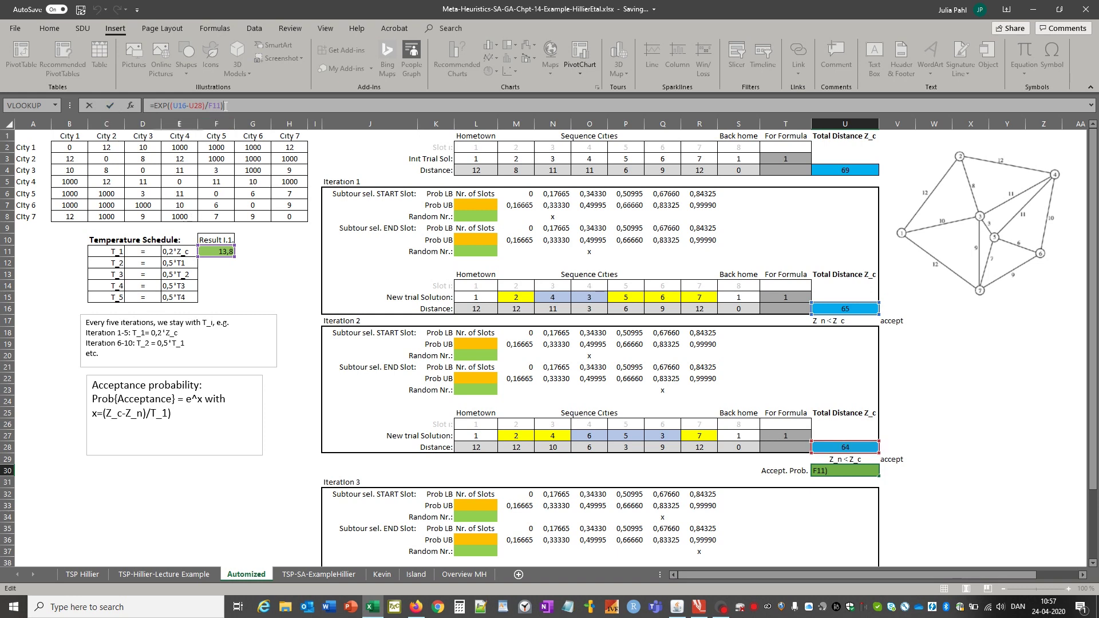
key("Return")
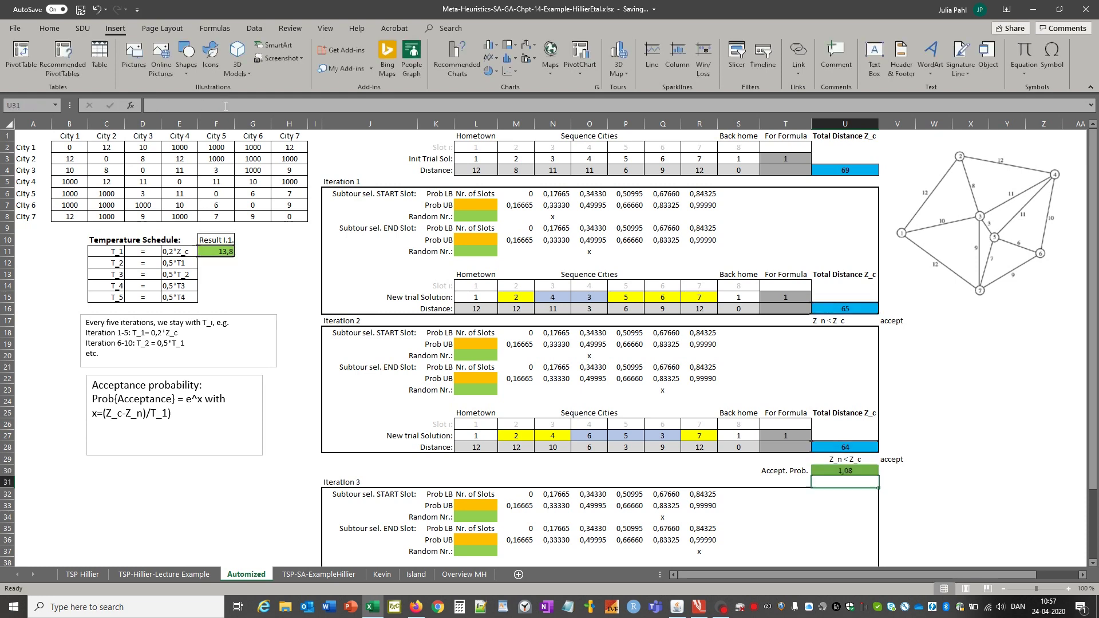
left_click(818, 473)
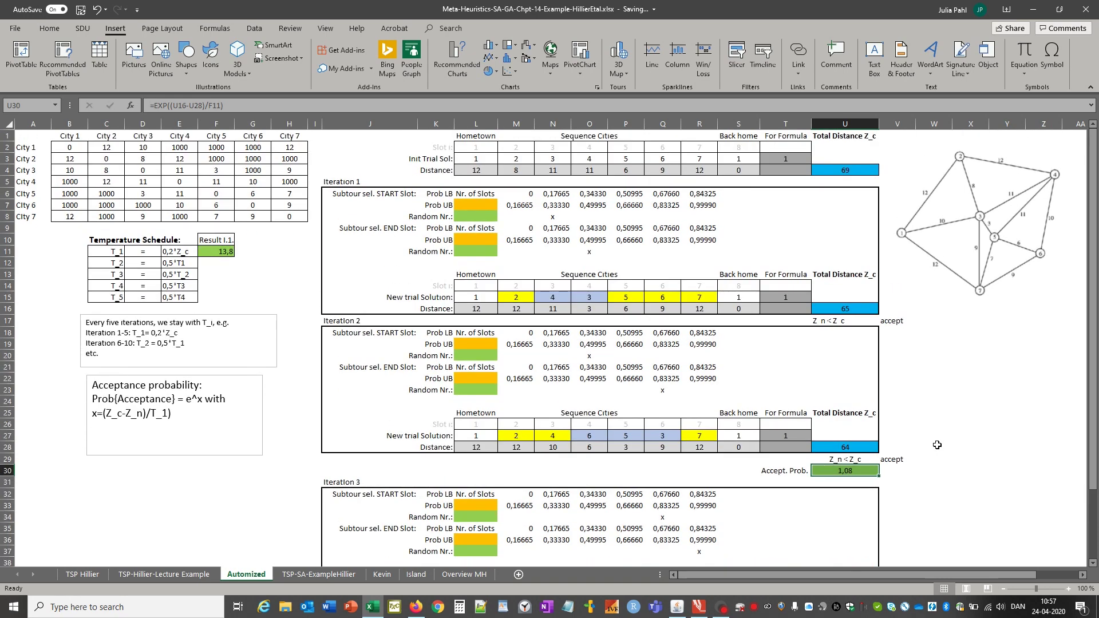
left_click(907, 474)
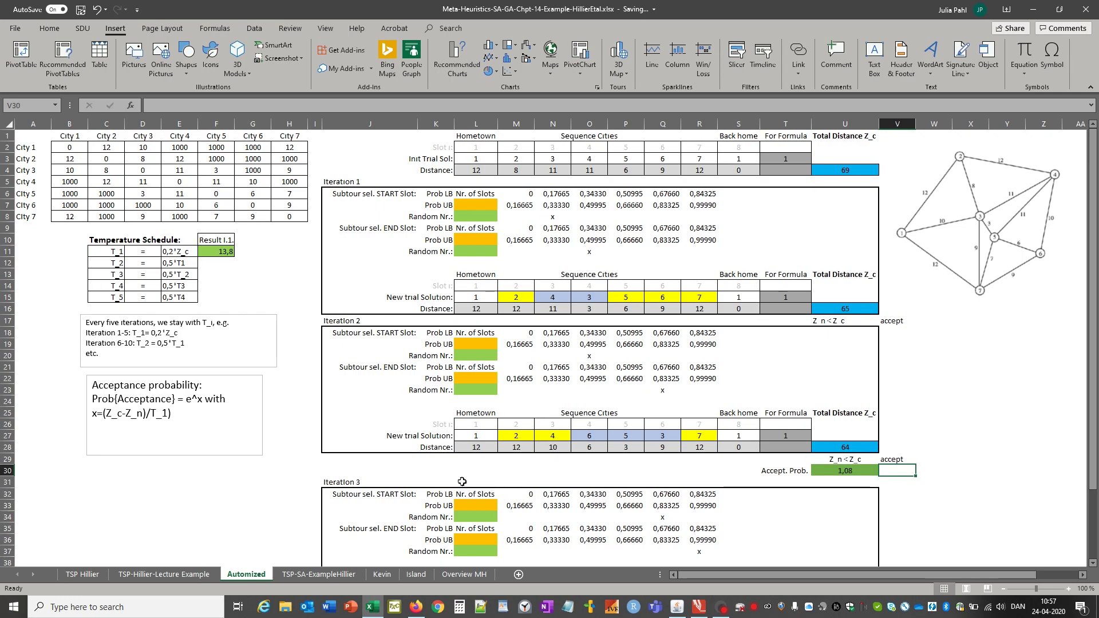
Examine iteration 3's subtour start and end slots and compare slots 6 and 7 of the trial solutions in rows 27 and 41
scroll(382, 473, "down", 2)
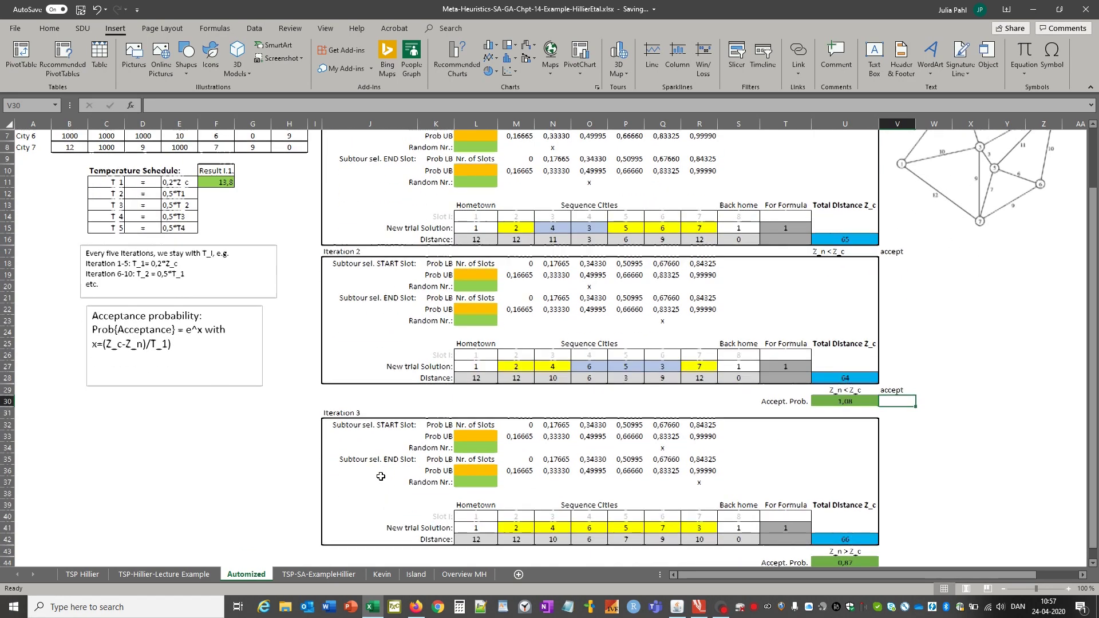
scroll(382, 473, "down", 1)
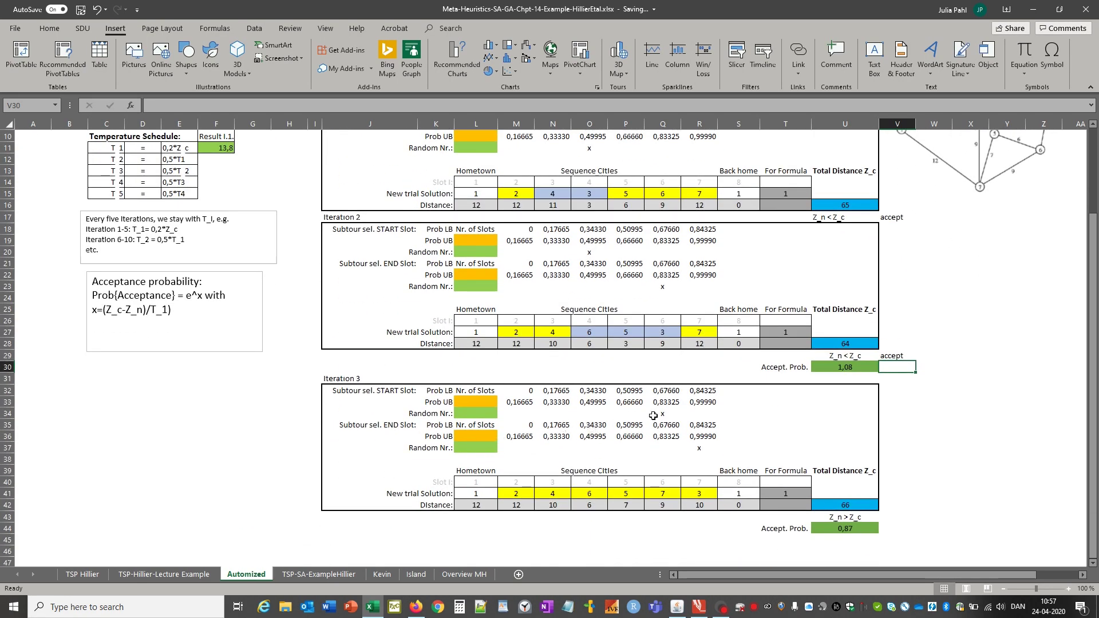
scroll(653, 416, "down", 1)
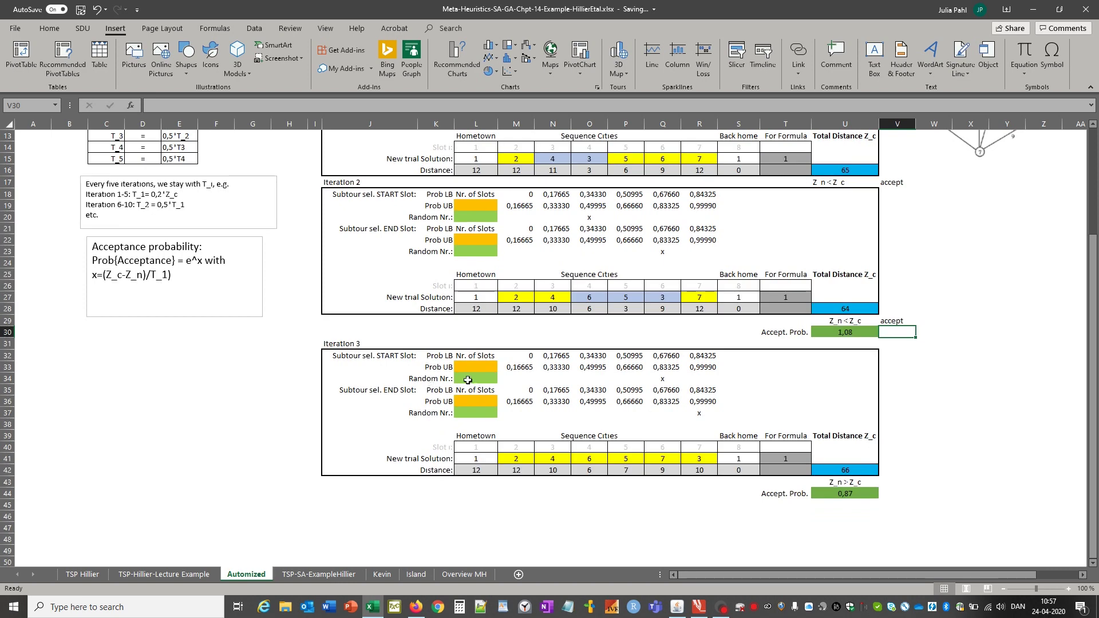
left_click(474, 379)
left_click(659, 378)
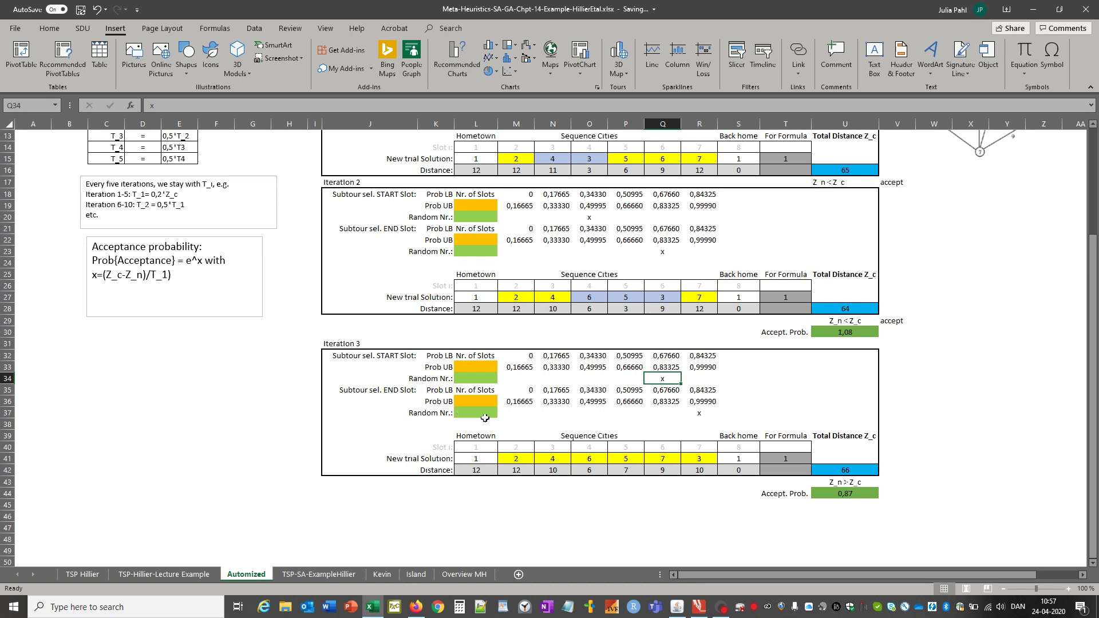
left_click(698, 414)
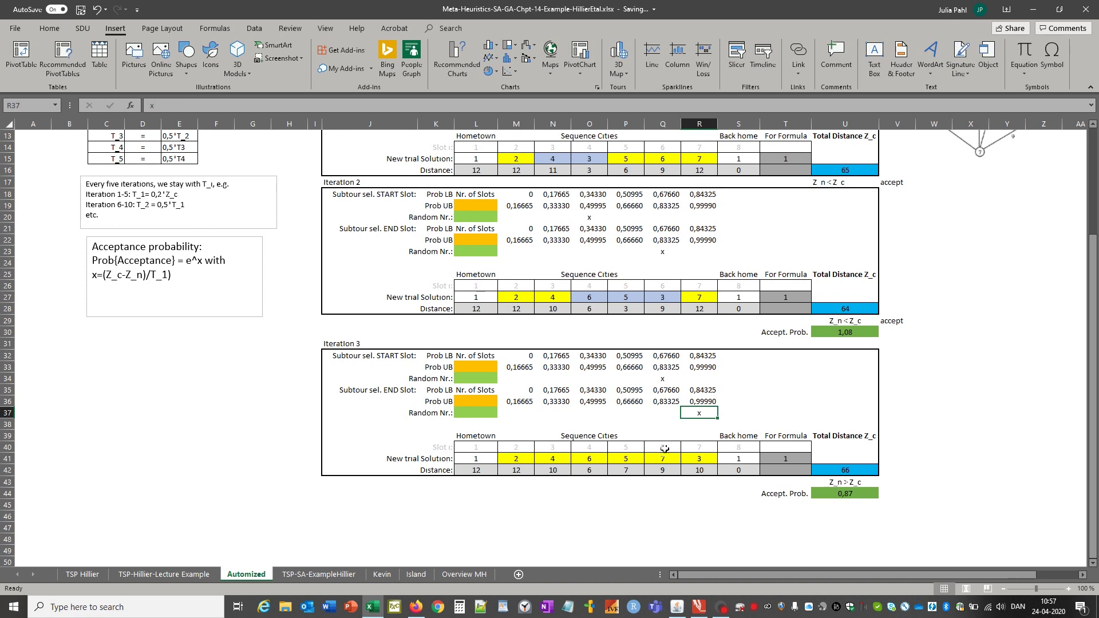
left_click_drag(663, 297, 698, 296)
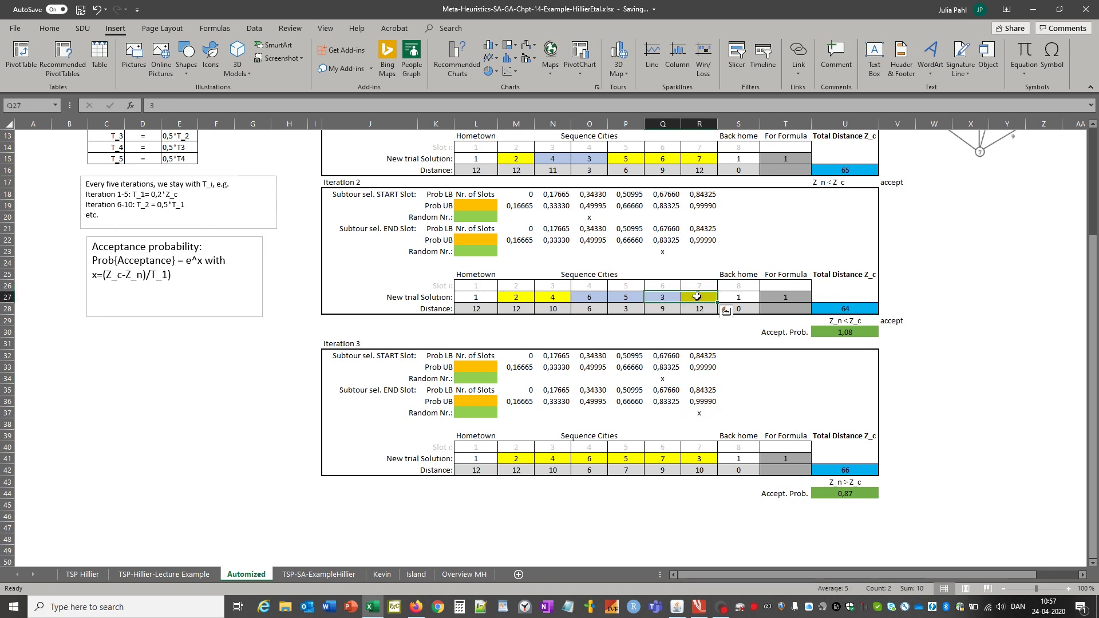
left_click_drag(668, 459, 690, 459)
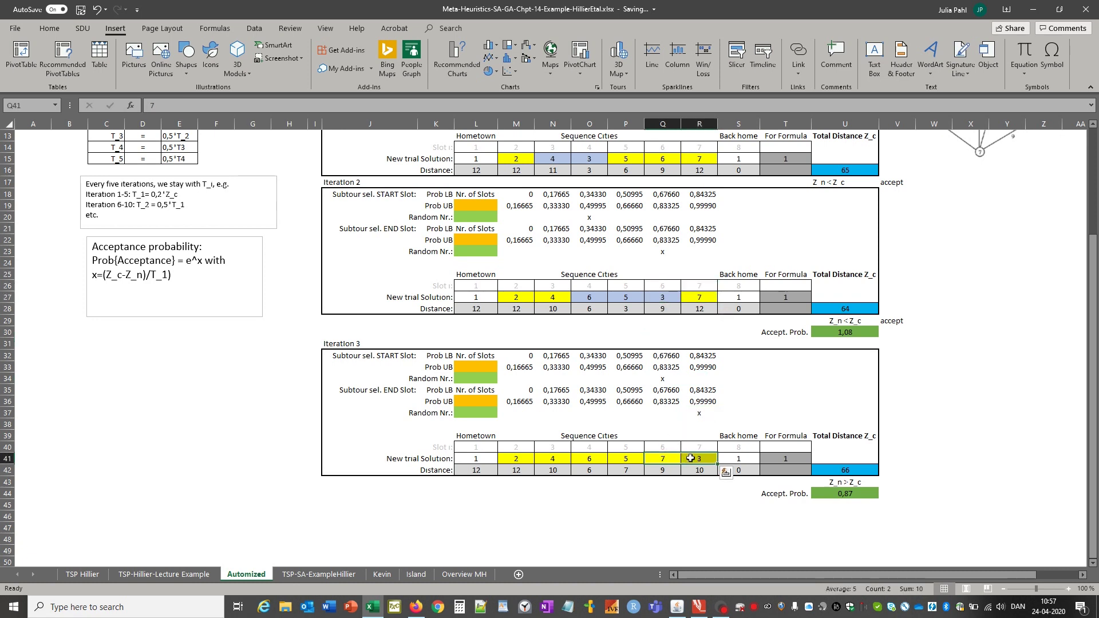
Fill slots 6 and 7 of iteration 3's new trial solution, cells Q41:R41, with light blue
left_click(50, 29)
left_click(227, 68)
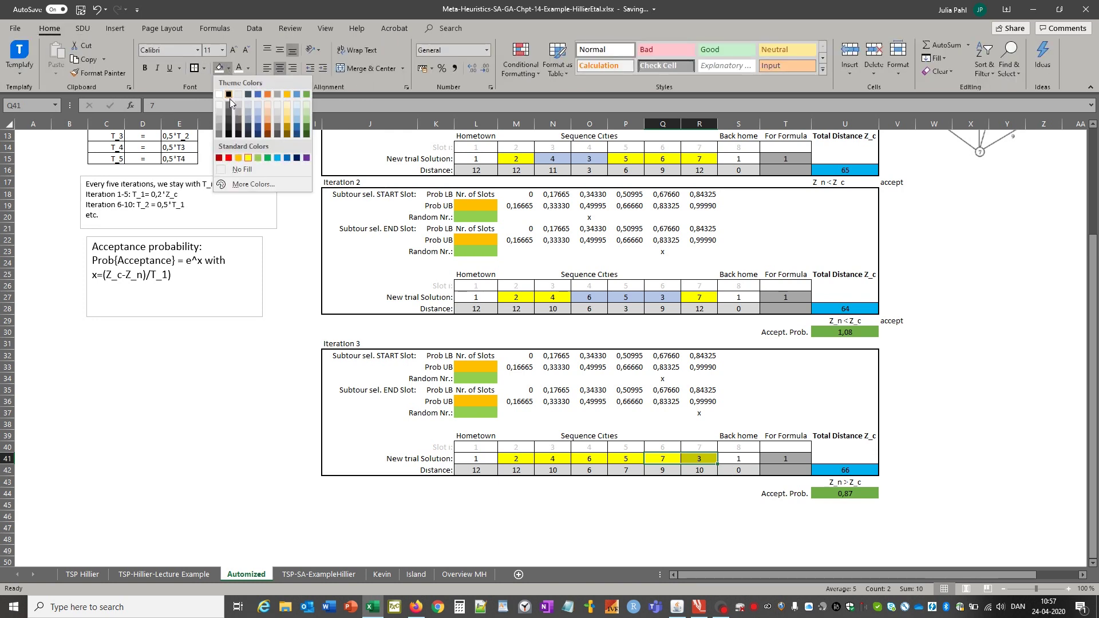
left_click(259, 110)
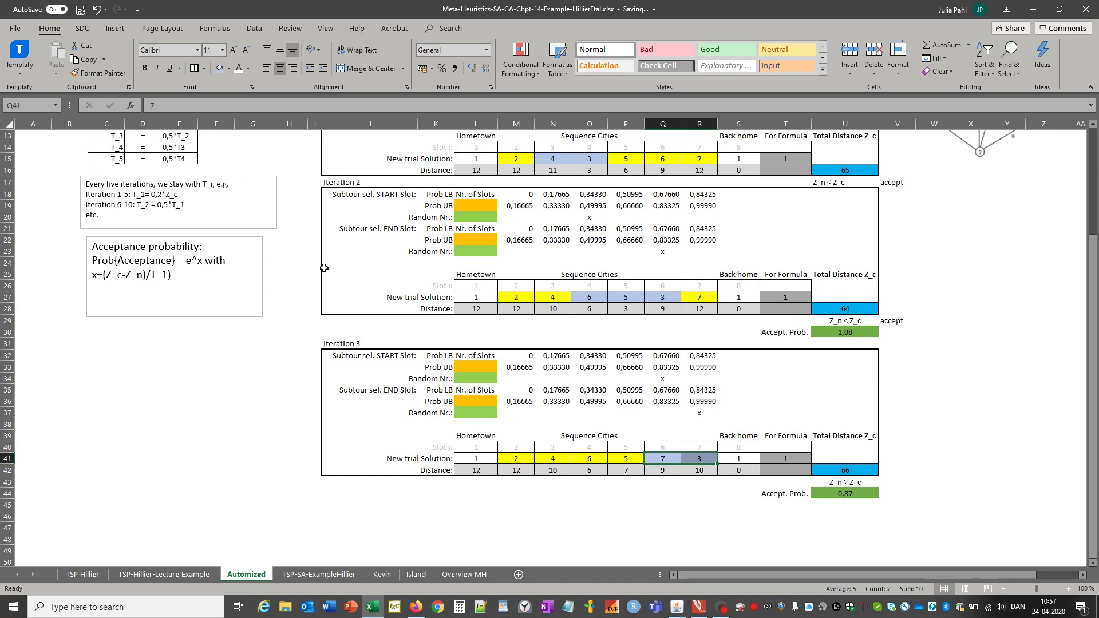
Move the city network picture down so it sits beside the iteration 3 table
left_click_drag(983, 150, 1024, 338)
left_click_drag(1028, 378, 981, 456)
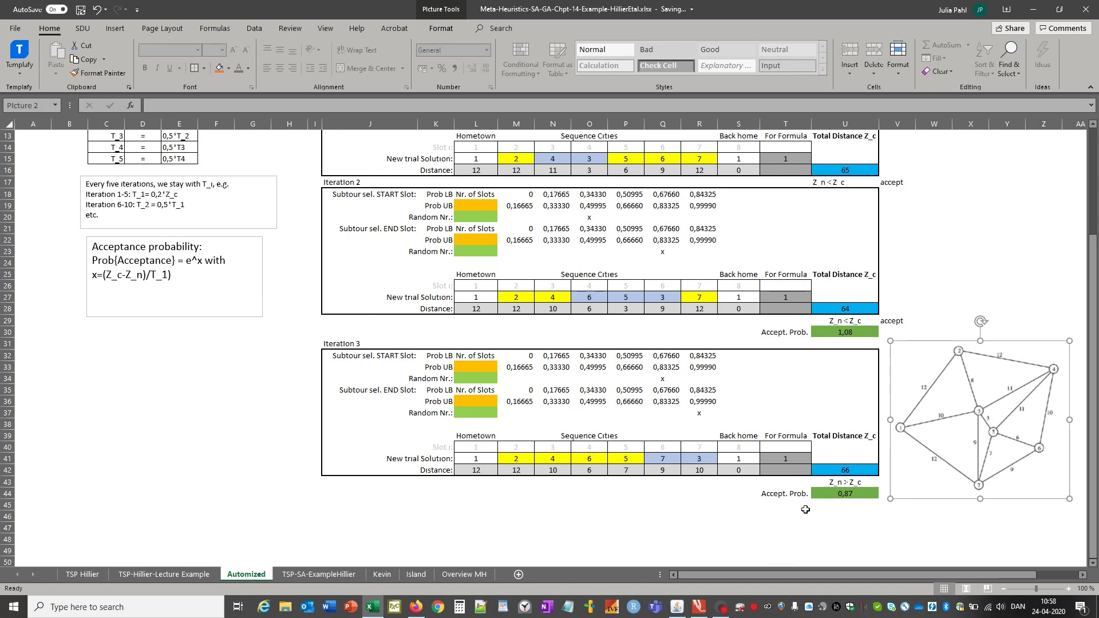
left_click(723, 503)
left_click(948, 406)
left_click_drag(947, 406, 954, 403)
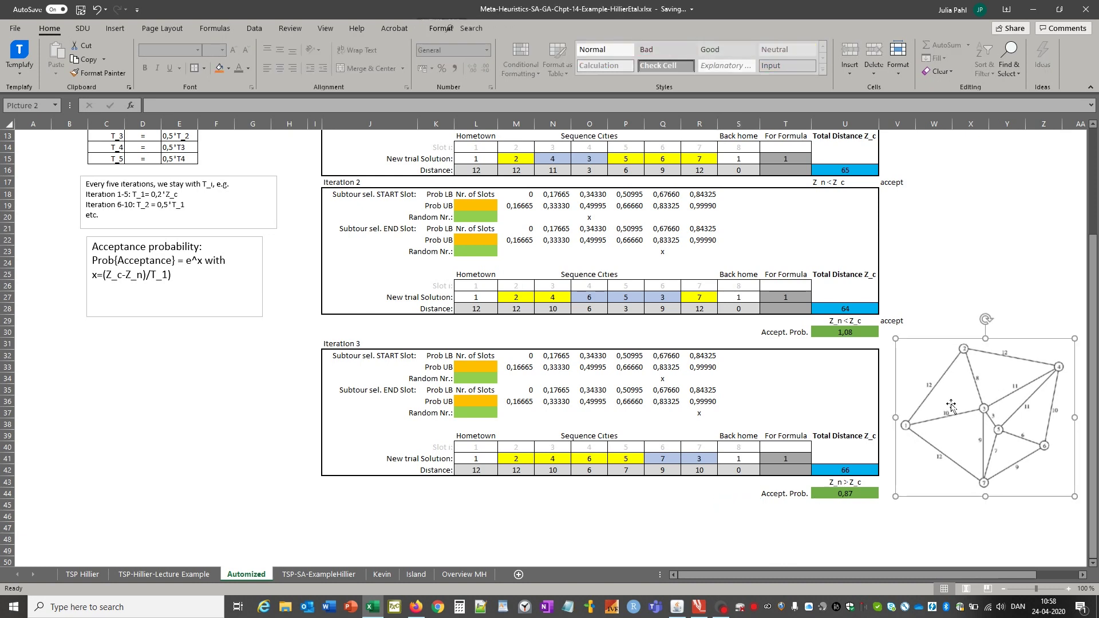
Examine iteration 3's total distance and acceptance condition in U42:U43 together with the acceptance probability formula in U44
left_click(840, 469)
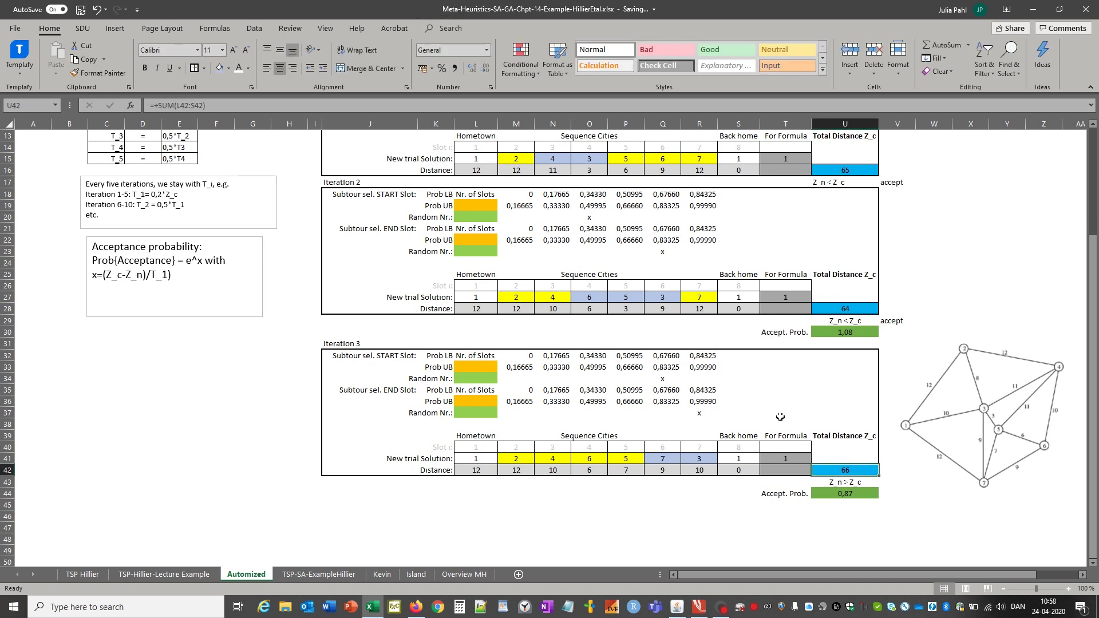
left_click(830, 484)
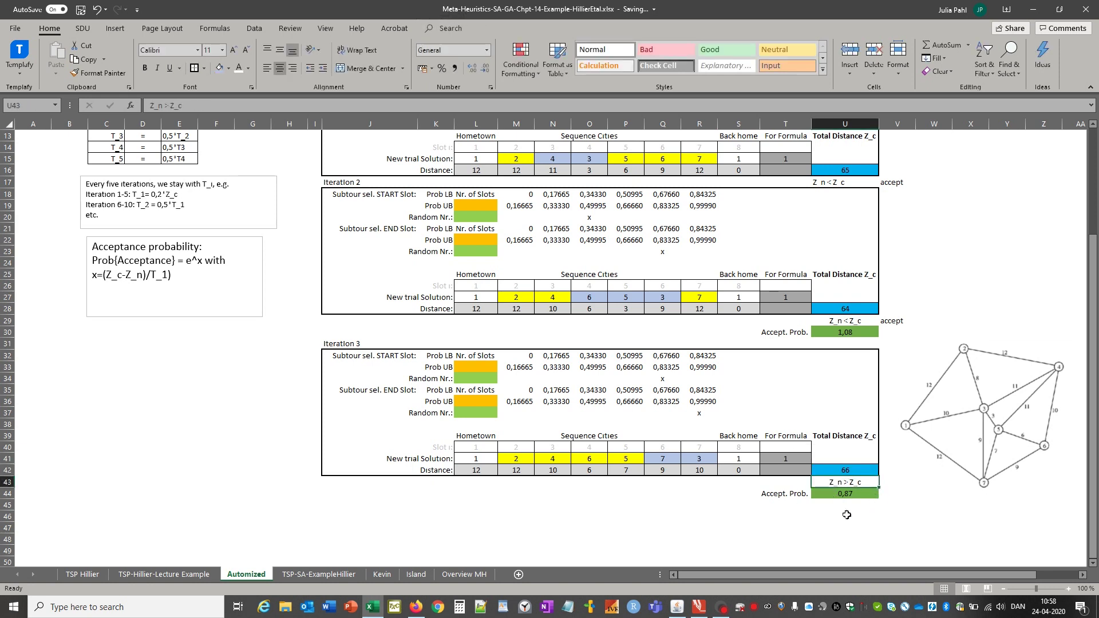
key("Down")
key("Down")
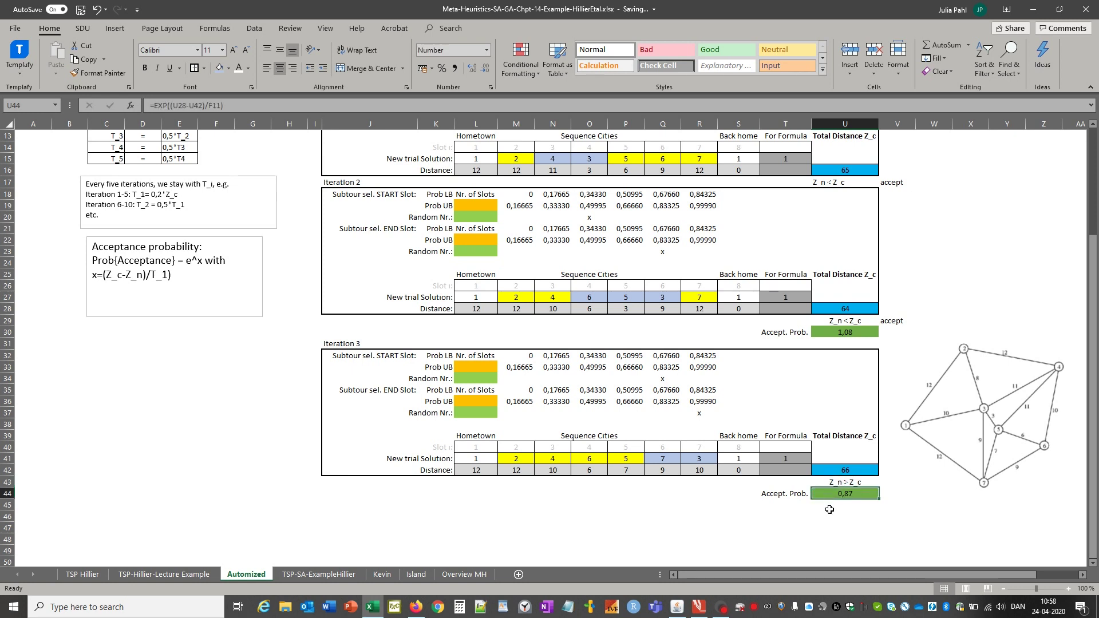
left_click(834, 494)
left_click(629, 105)
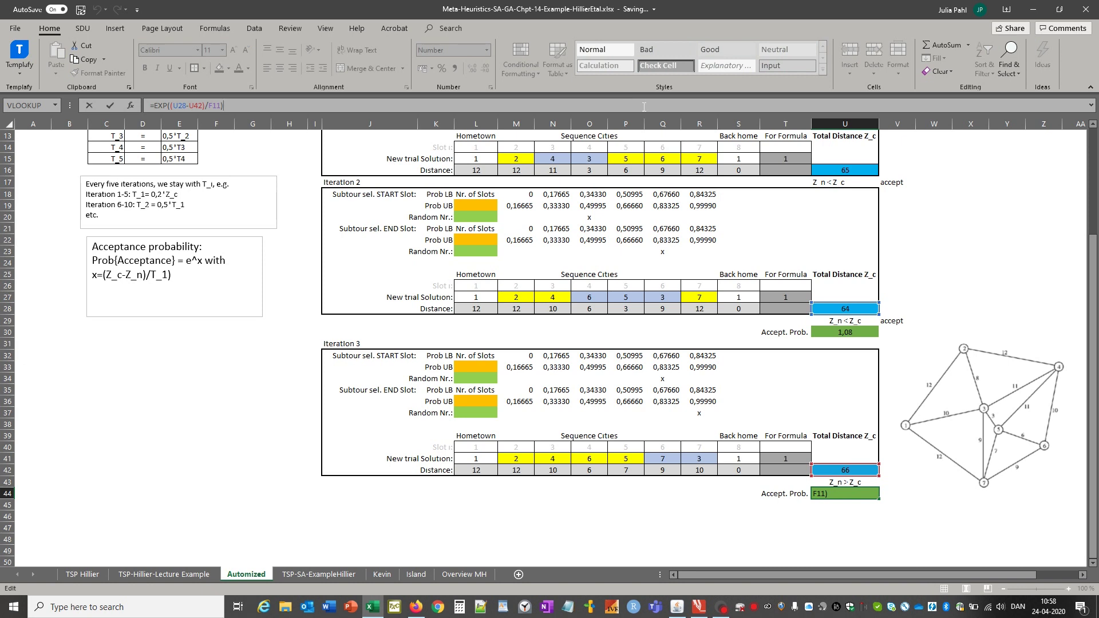
key("Return")
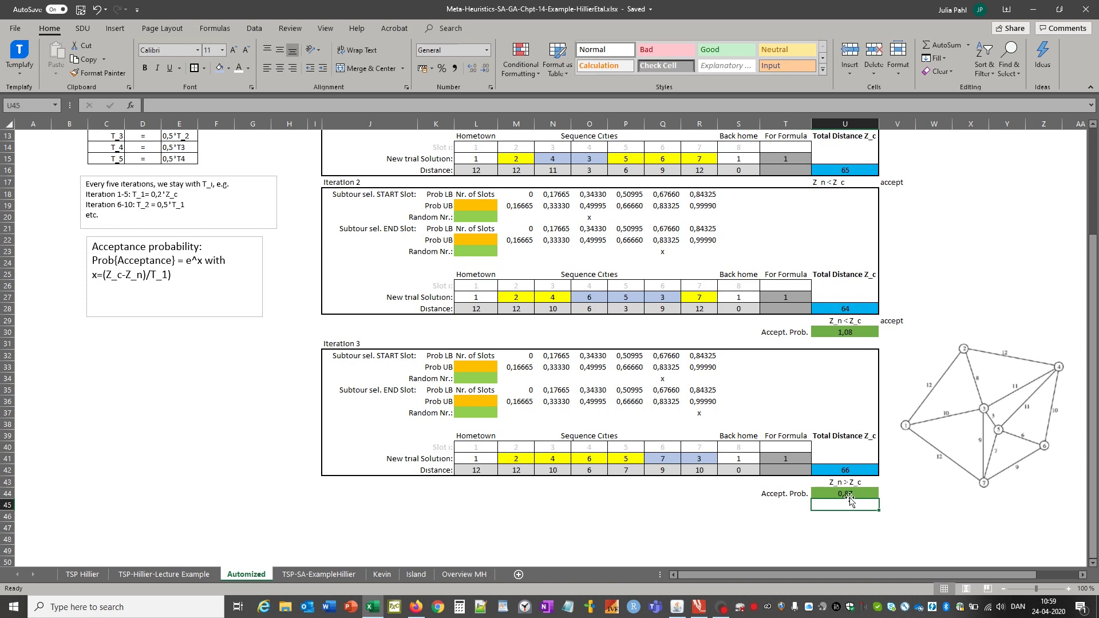
key("Down")
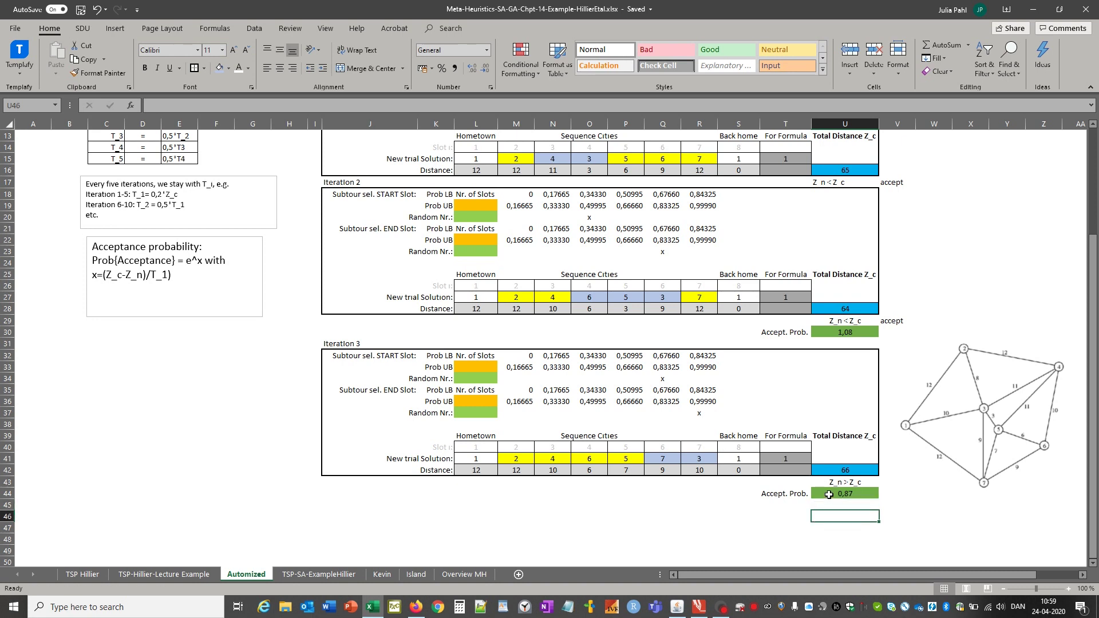
left_click(829, 495)
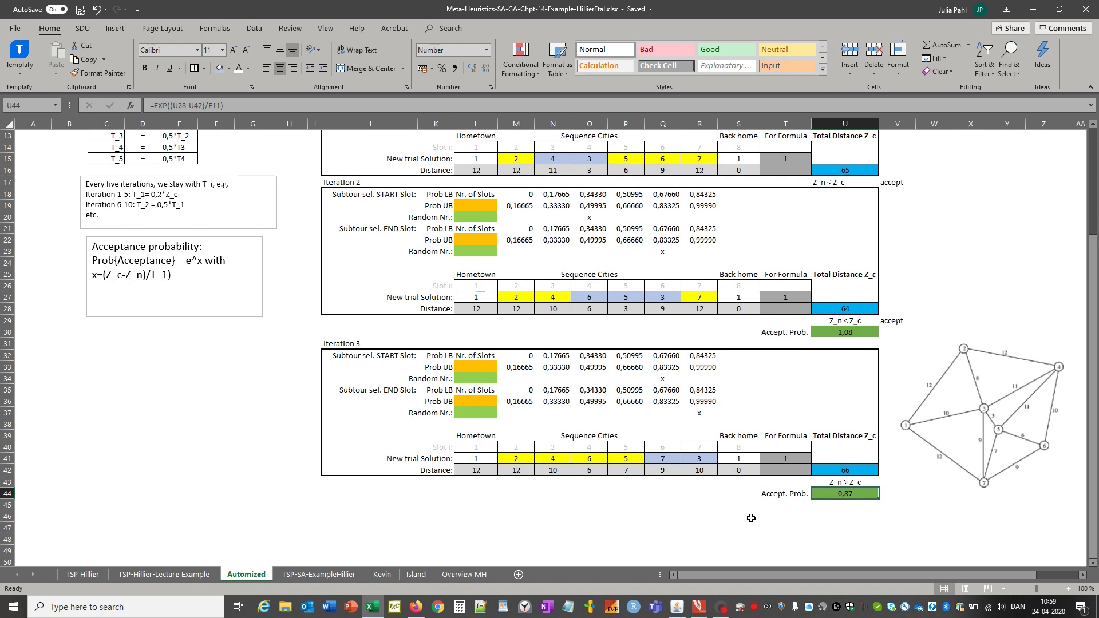
key("Down")
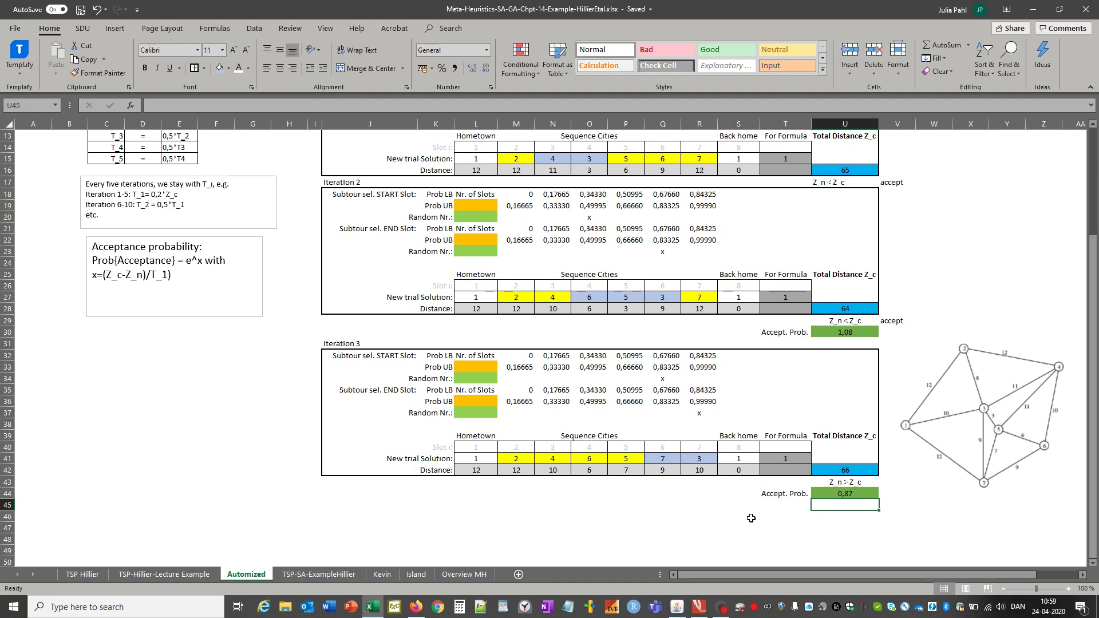
scroll(629, 513, "up", 4)
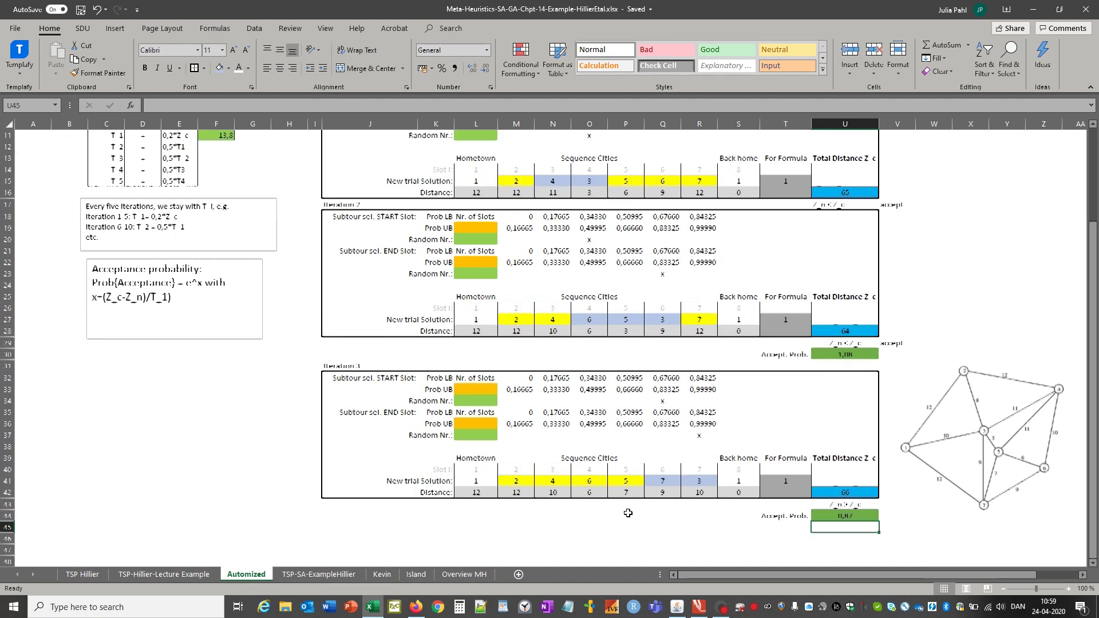
scroll(632, 510, "down", 4)
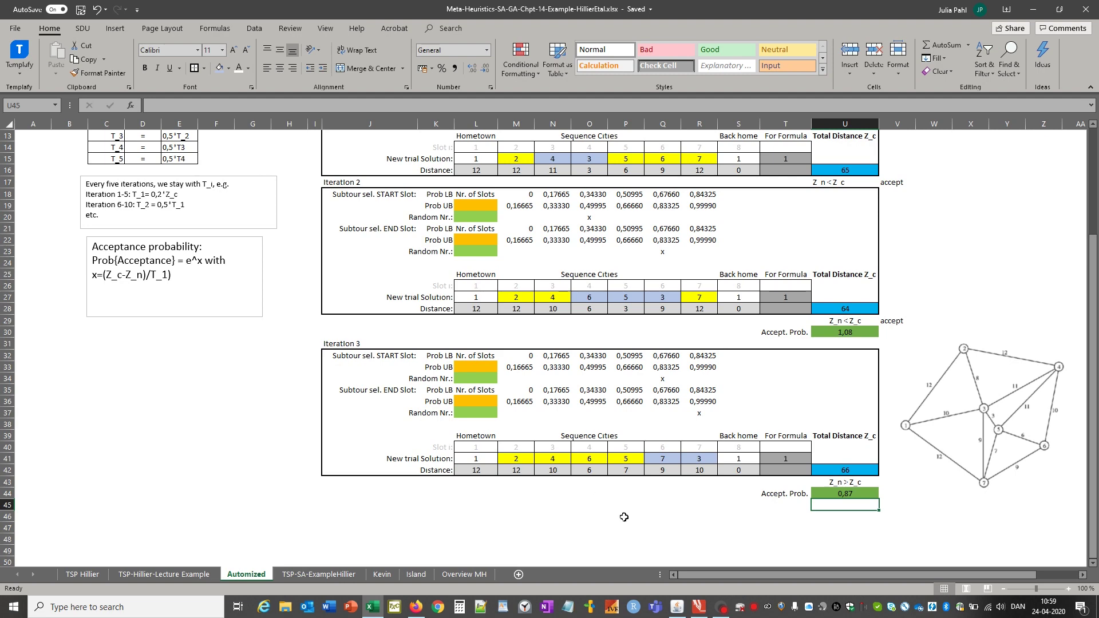
Switch to the Interactive Operations Research Tutorial and run simulated annealing iterations 1 and 2 of the travelling salesman problem
left_click(679, 607)
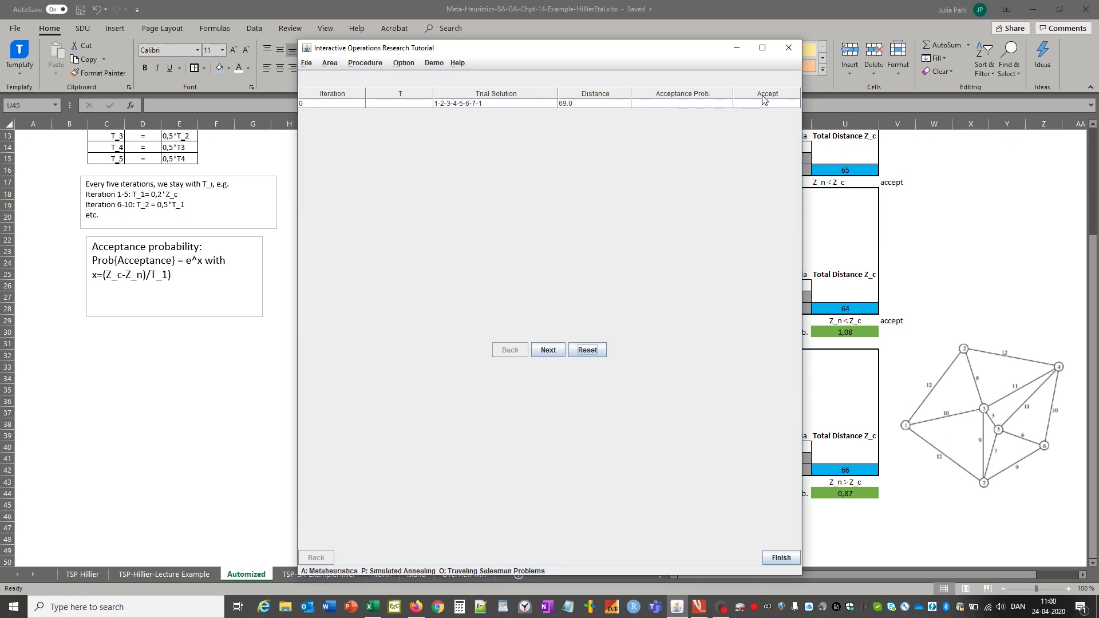
left_click(548, 350)
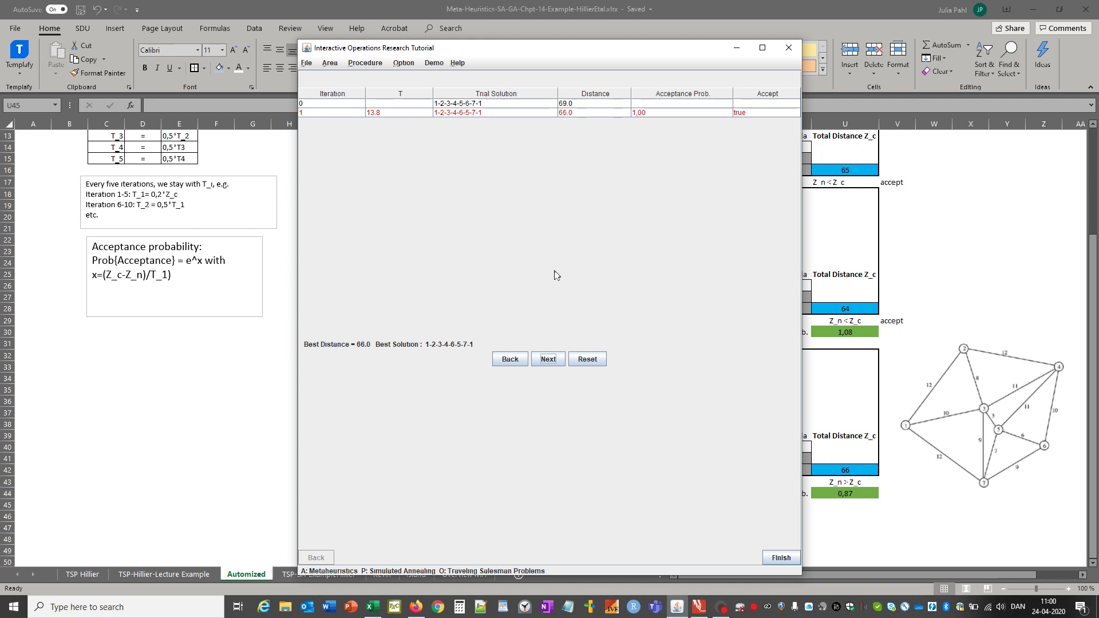
left_click(551, 359)
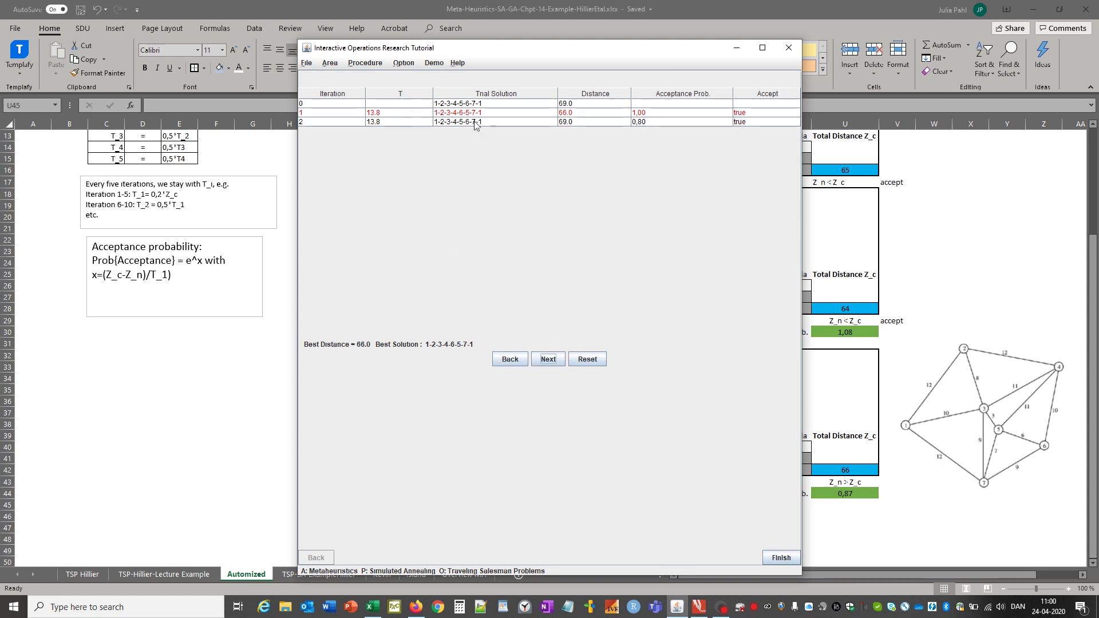